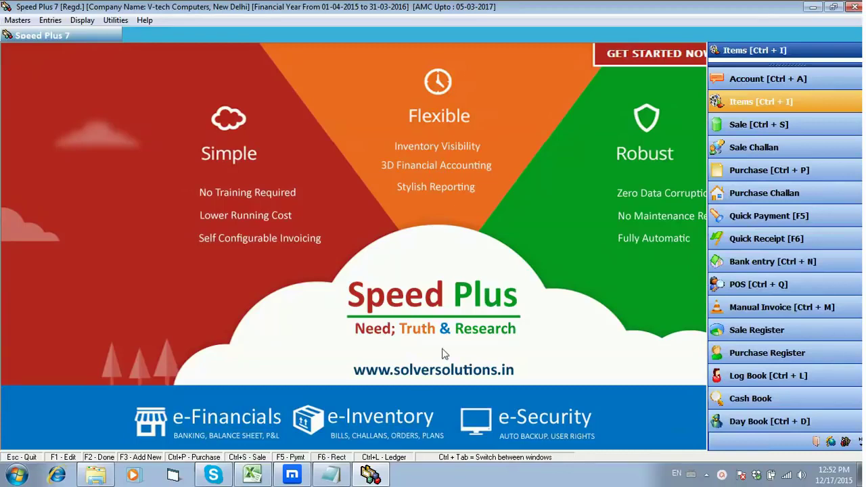
Open the list of items and start a new item entry.
click(17, 19)
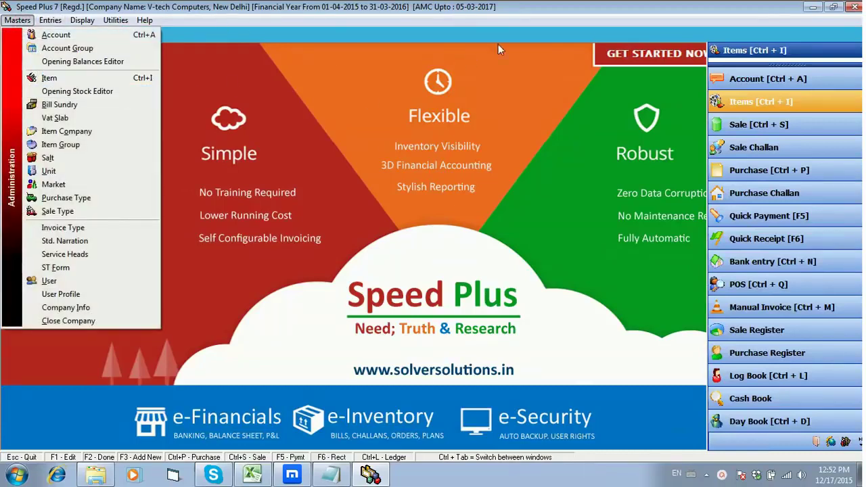
click(756, 105)
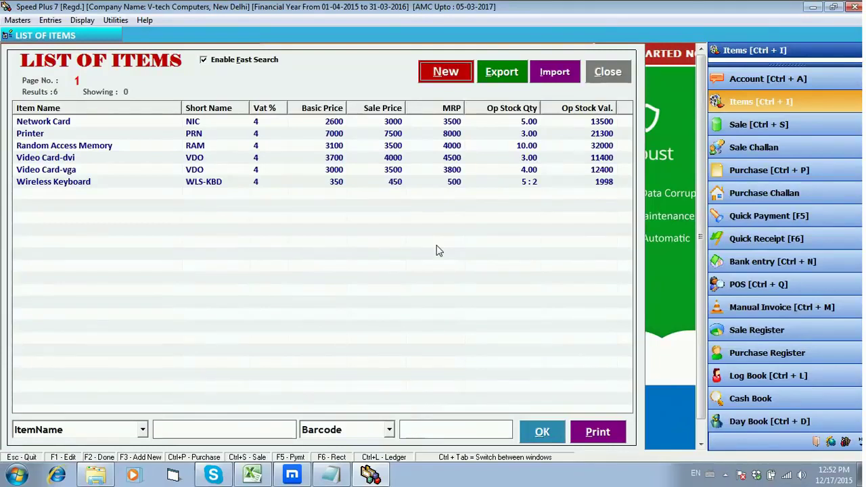
click(463, 78)
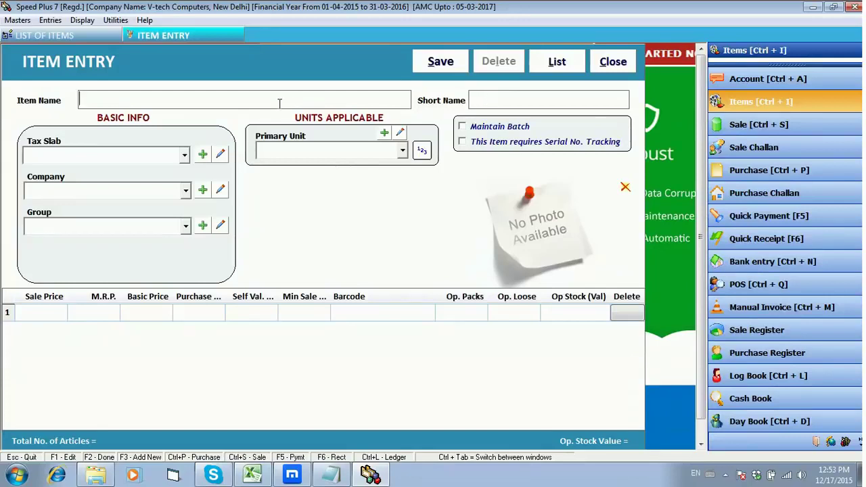
Name the new item Monitor 15" and give it the short name MON.
text(Monitor)
text(15")
key(Tab)
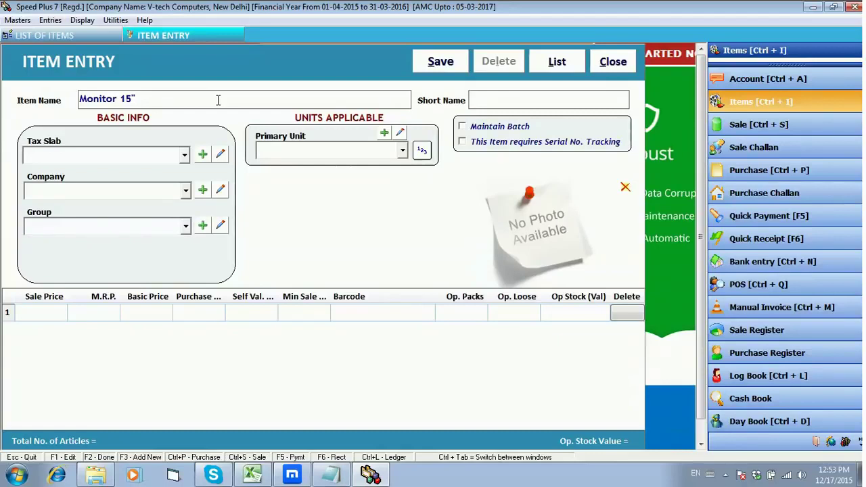
text(MON)
key(Return)
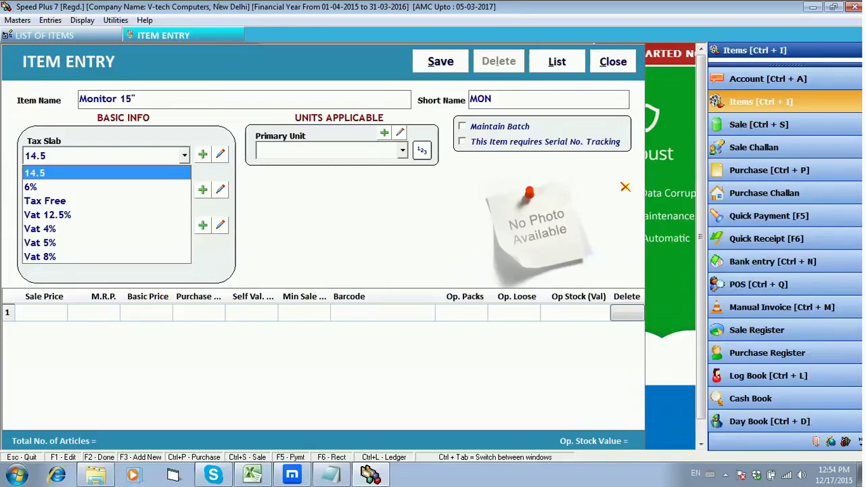
Assign the Vat 4% tax slab to the monitor item.
key(End)
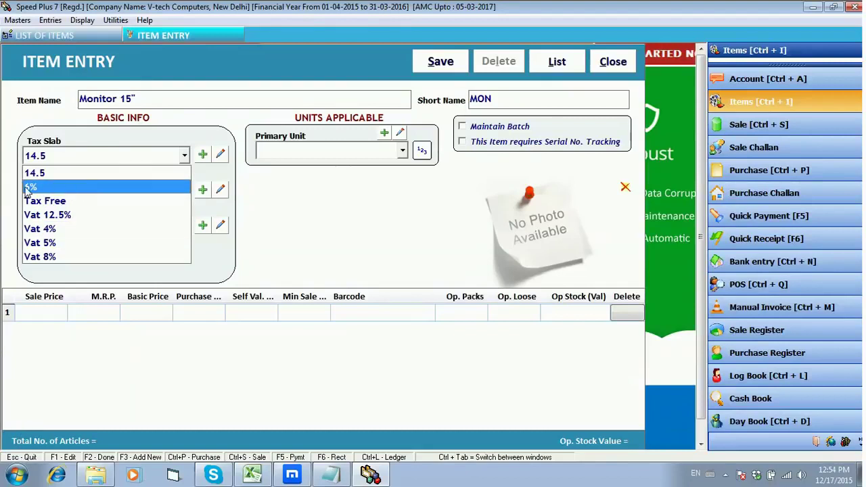
key(Down)
key(Down)
key(Down)
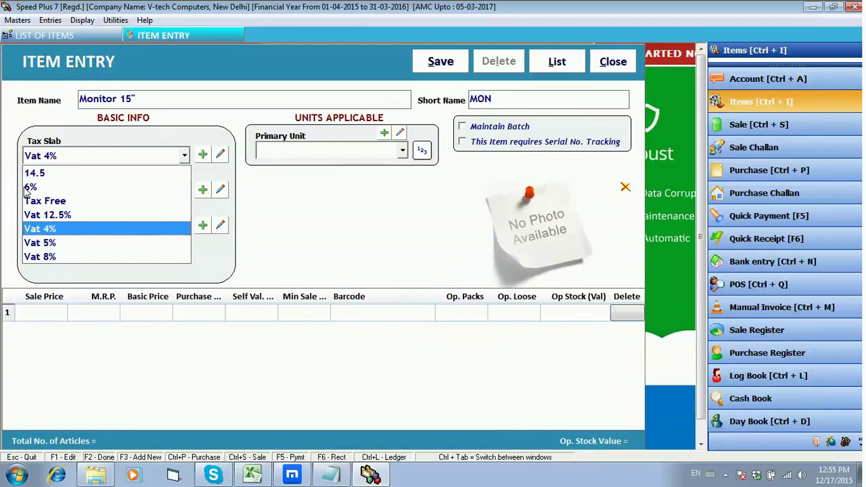
key(Return)
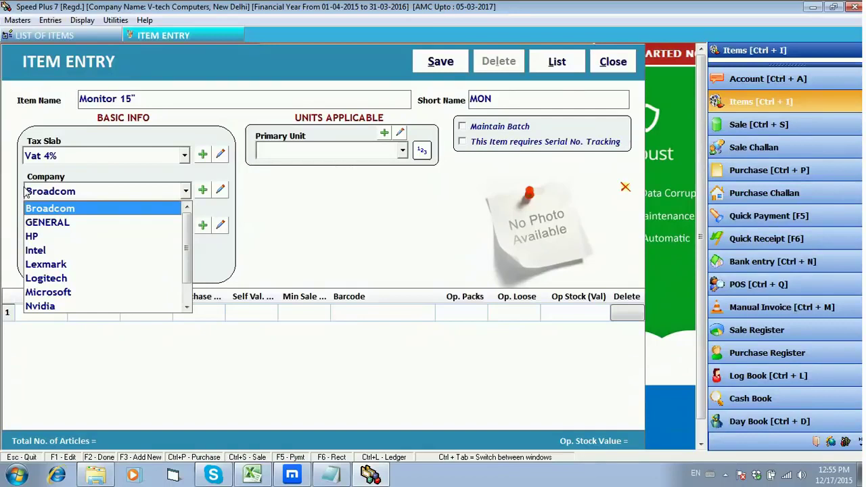
Choose HP as the item's company.
key(Down)
key(Down)
key(Down)
key(Up)
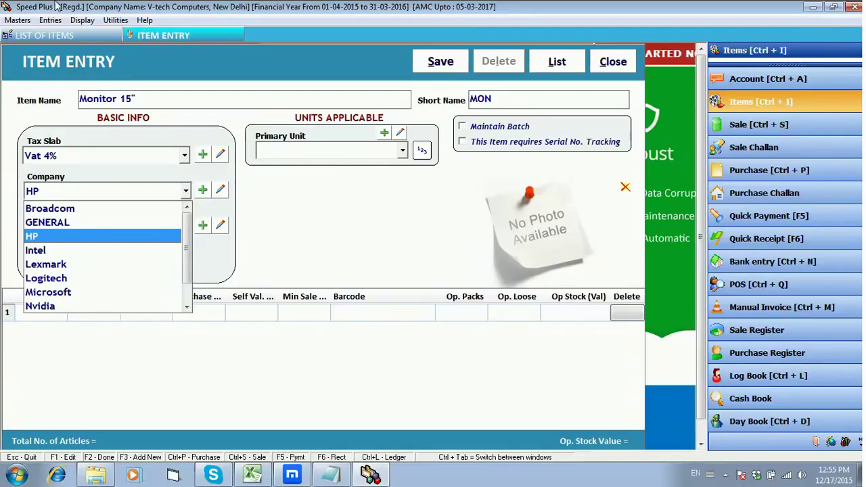
key(Return)
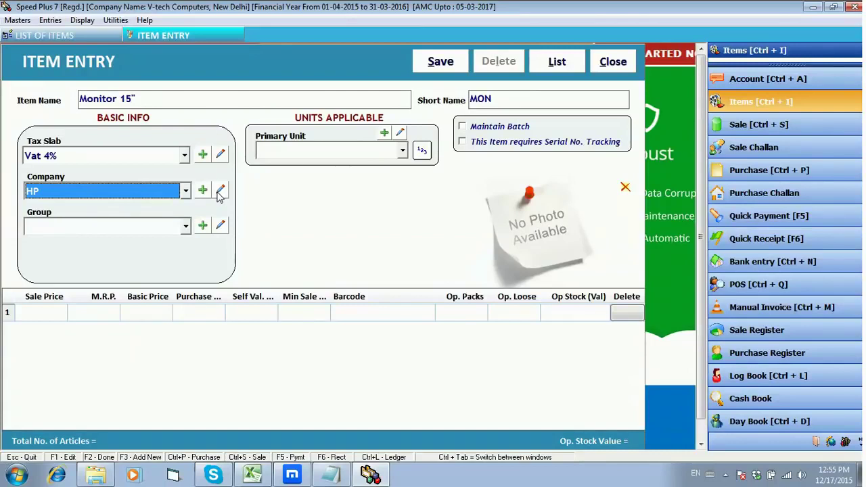
View the forms for adding a company and for editing HP, closing each without changes.
click(203, 192)
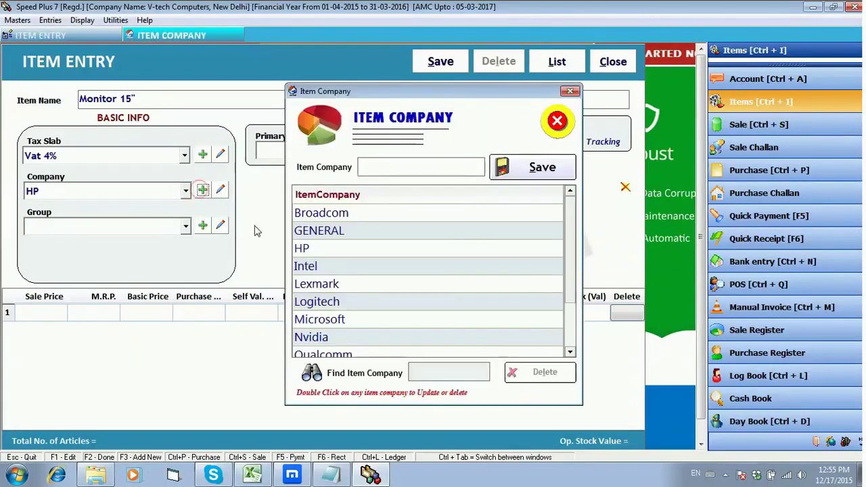
click(557, 120)
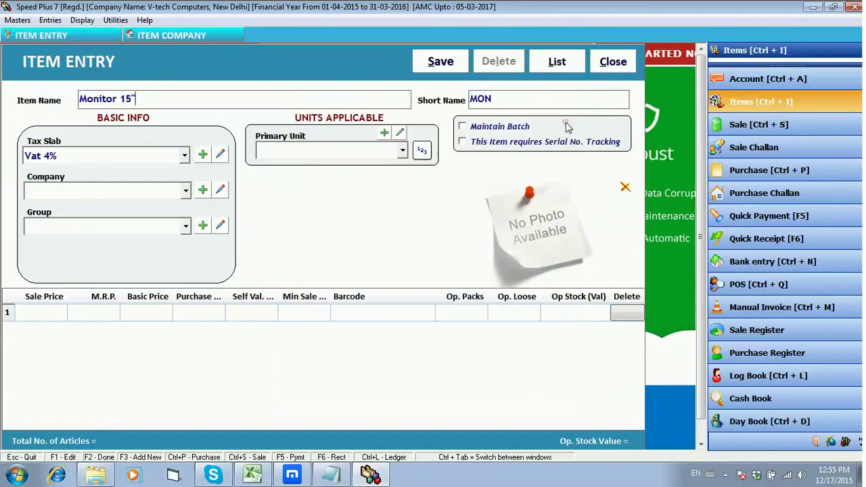
click(109, 237)
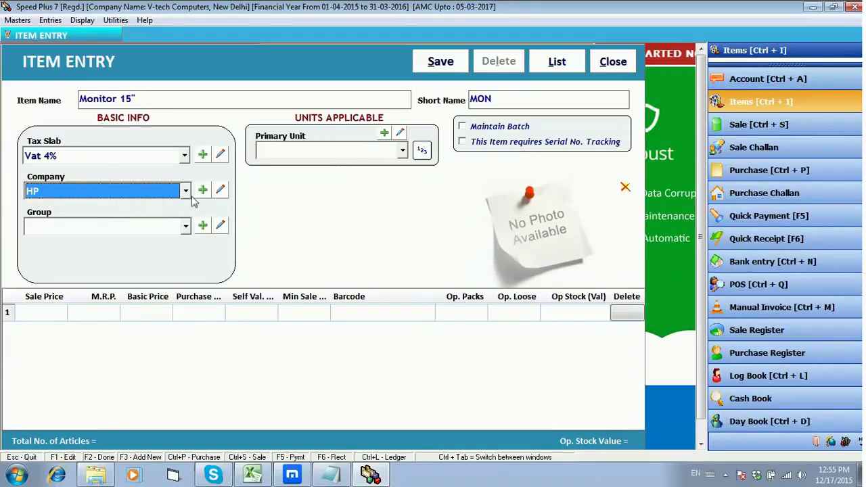
click(222, 193)
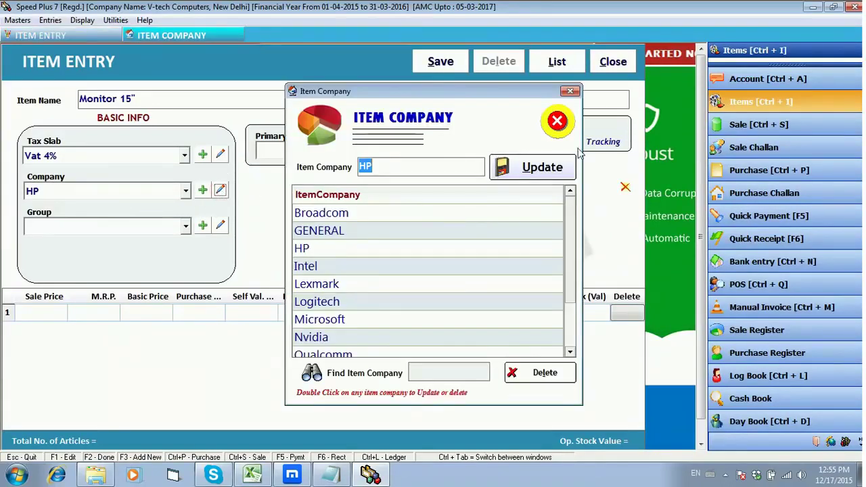
click(558, 122)
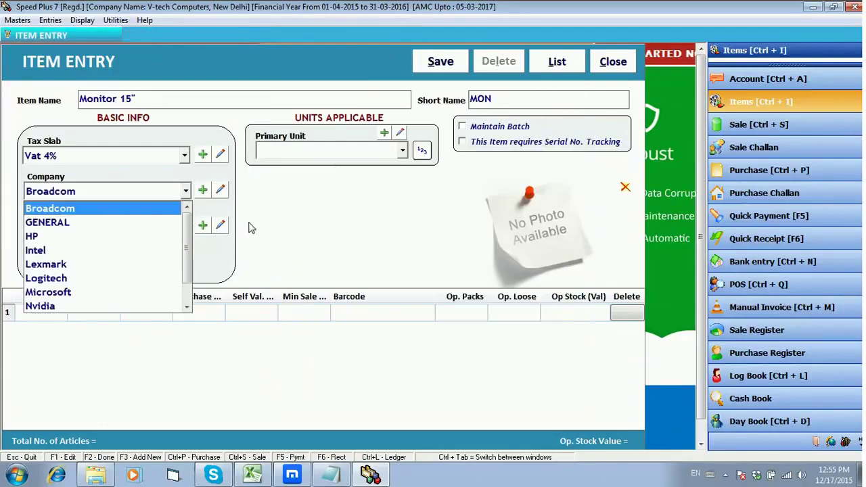
Select HP again as the company in the item entry.
click(141, 228)
click(151, 192)
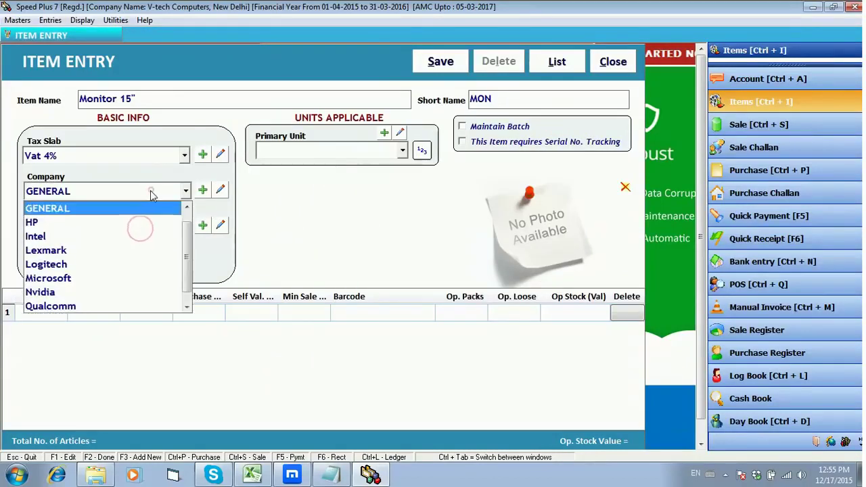
click(148, 225)
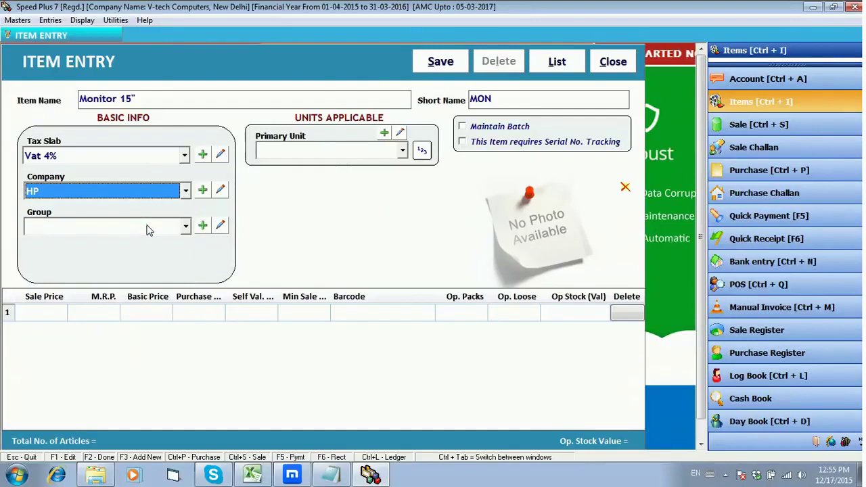
View the available item groups and the form for adding one, closing it without saving.
click(148, 228)
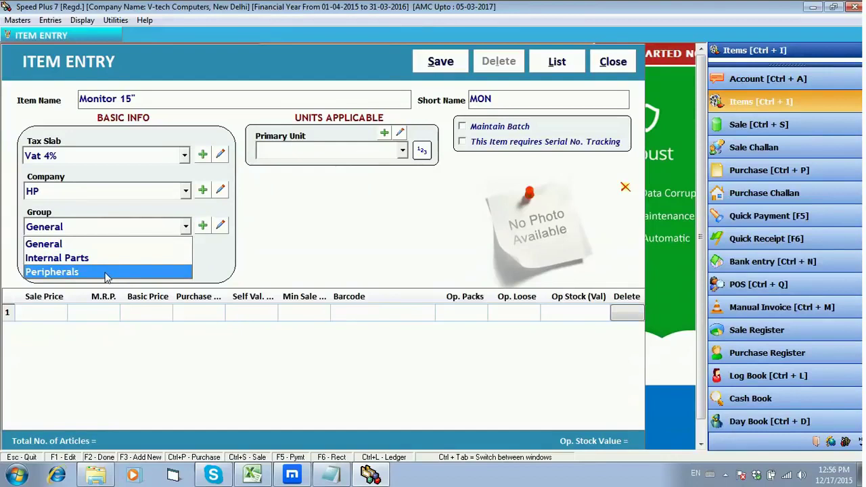
click(203, 232)
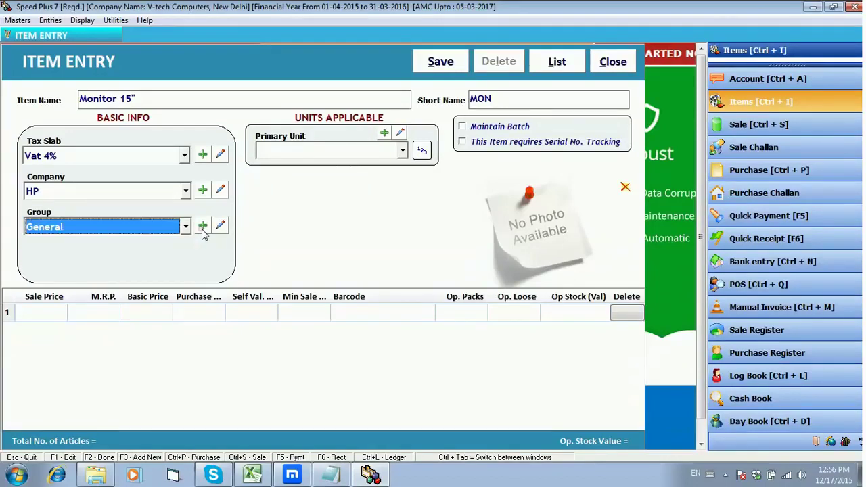
click(203, 228)
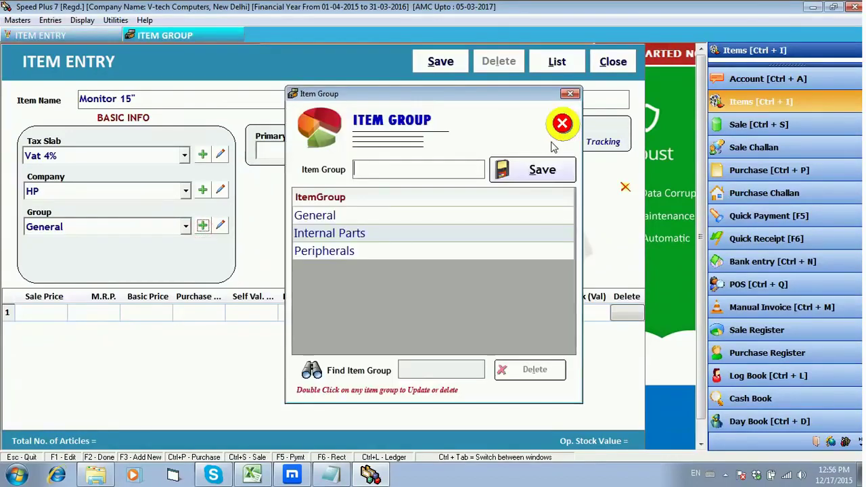
click(562, 124)
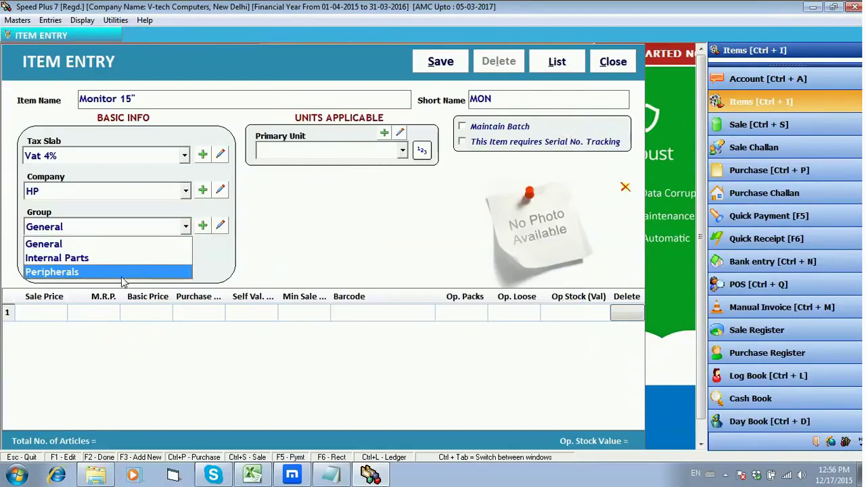
Assign the item to the Peripherals group and set its primary unit to Box.
click(126, 274)
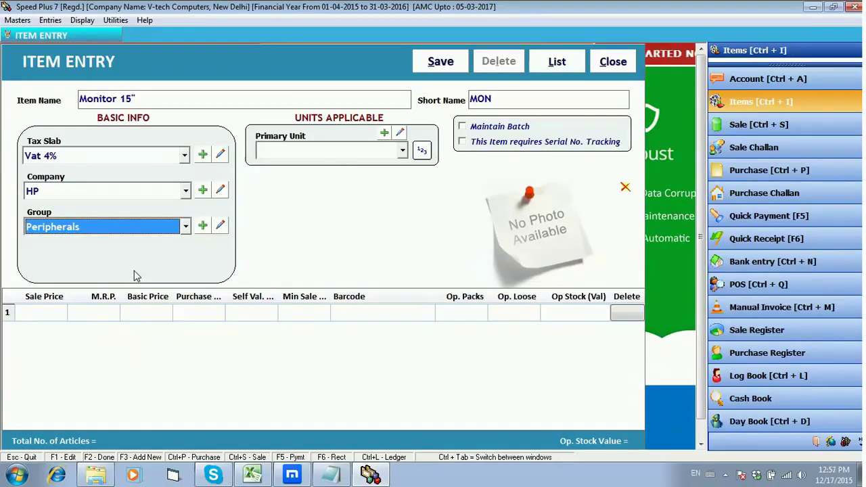
key(Return)
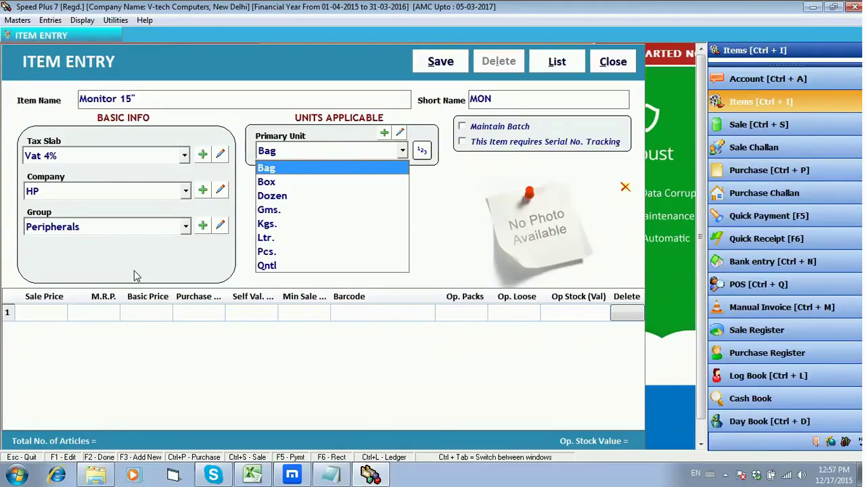
key(Down)
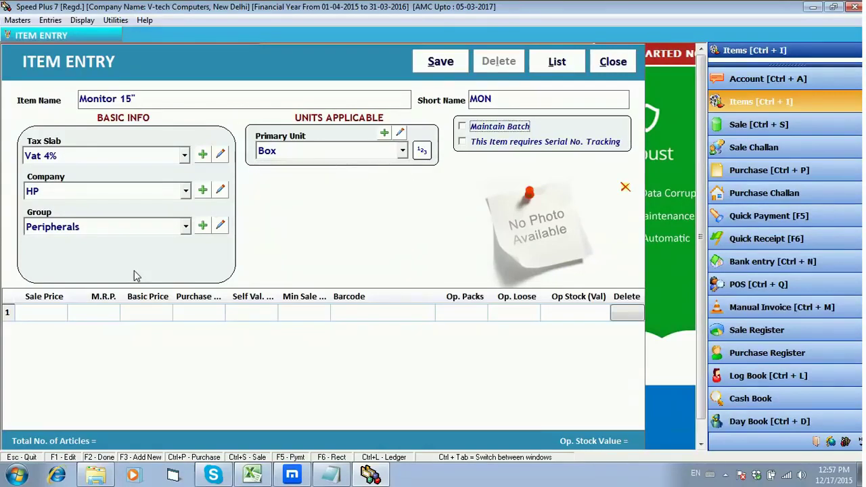
Add the HP monitor JPEG image from the Desktop as the item's photo.
click(548, 236)
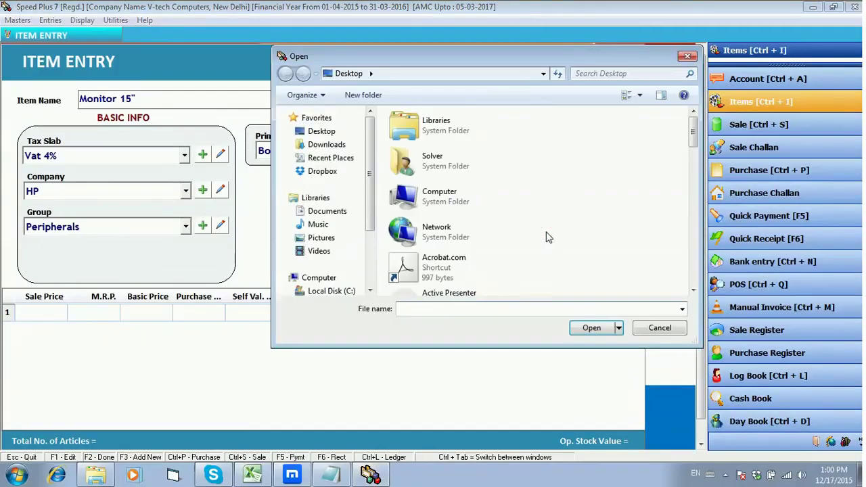
drag(691, 135, 694, 286)
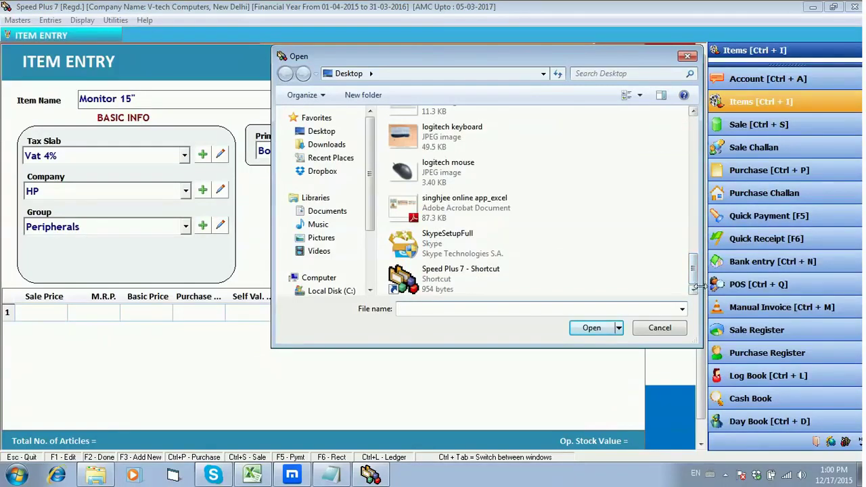
drag(697, 269, 692, 228)
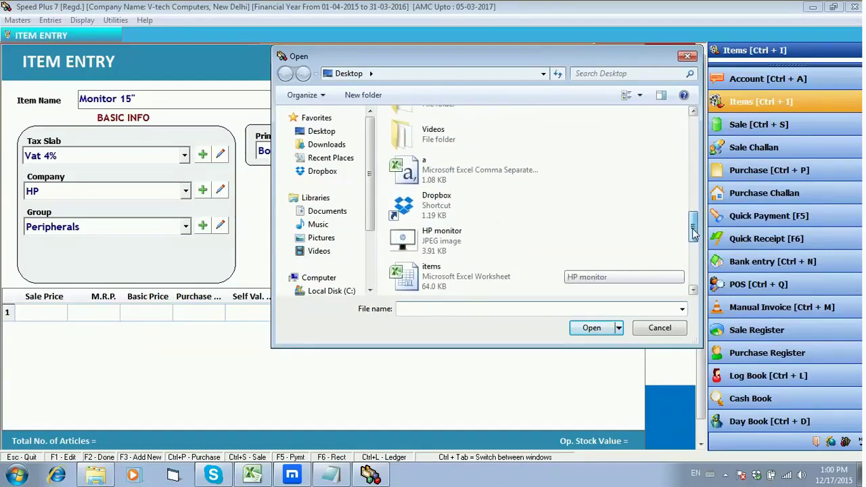
double_click(464, 247)
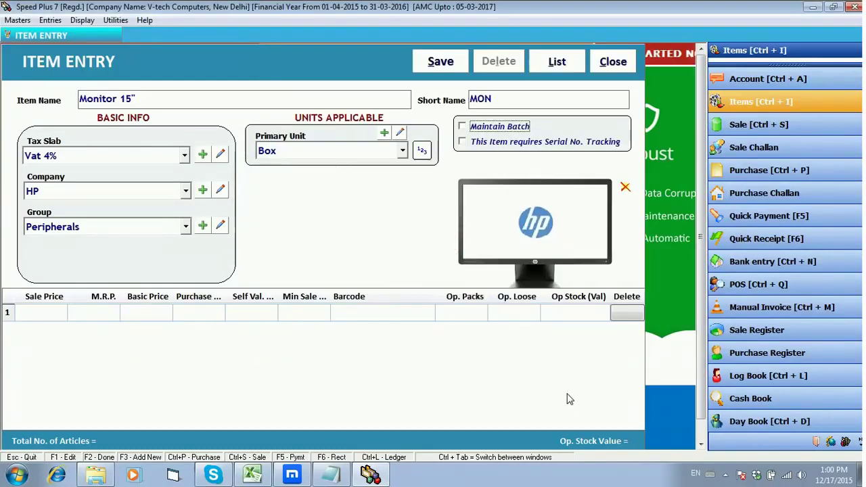
In the first price row, set the sale price to 4000, the M.R.P. to 4500 and the basic price to 3750.
click(45, 317)
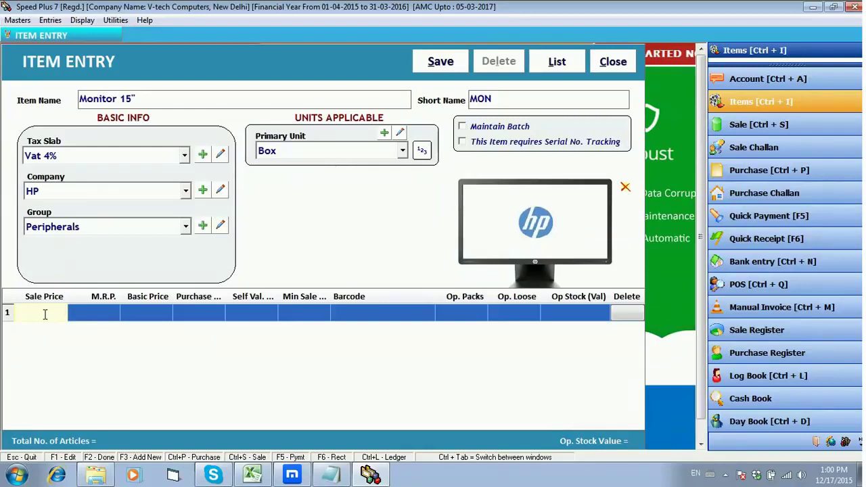
text(000)
key(Return)
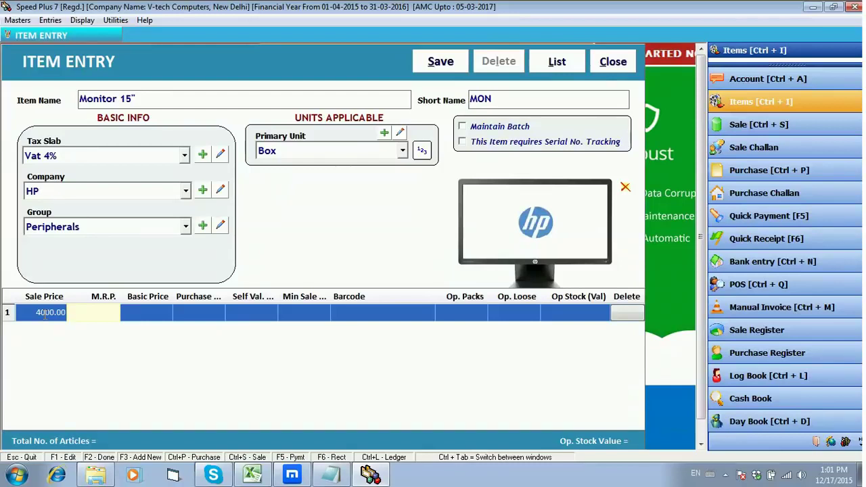
text(4500)
key(Return)
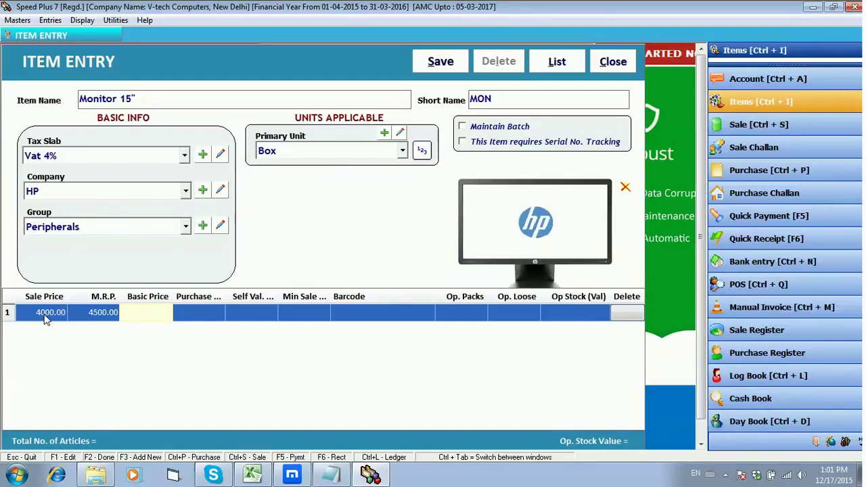
text(3750)
key(Return)
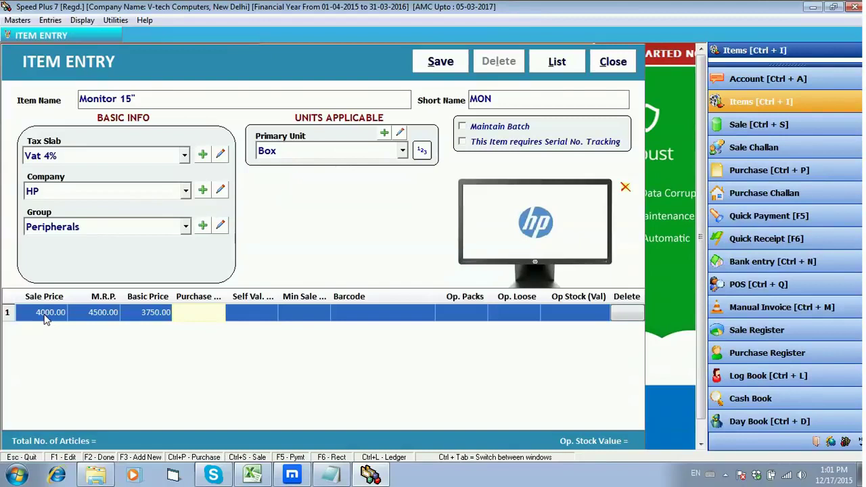
Complete the row's prices with purchase price 3800, self valuation 3850 and minimum sale price 3975.
text(3800)
key(Return)
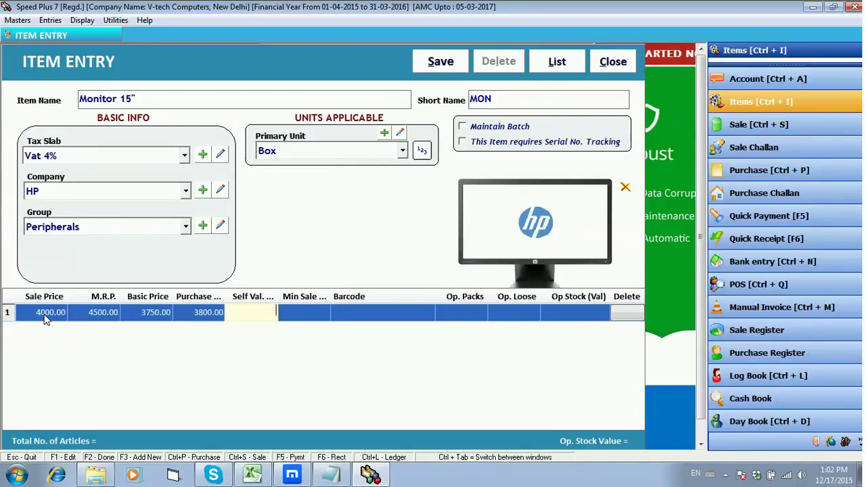
text(3850)
key(Return)
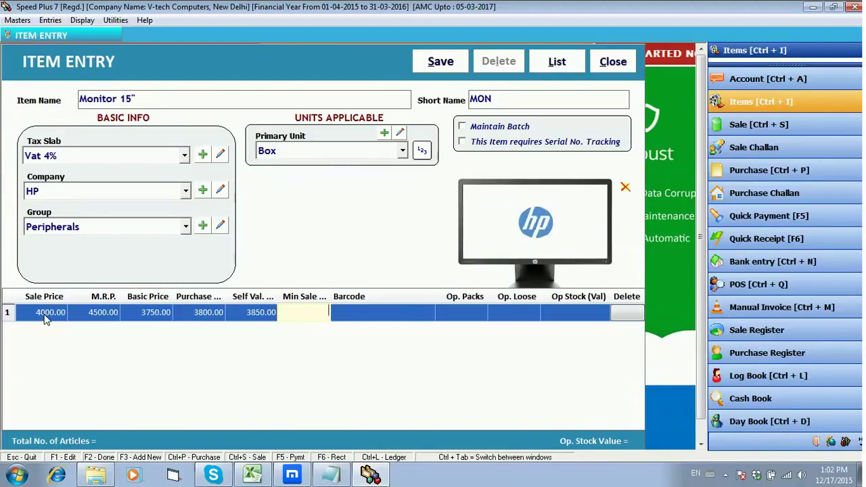
text(3975)
key(Return)
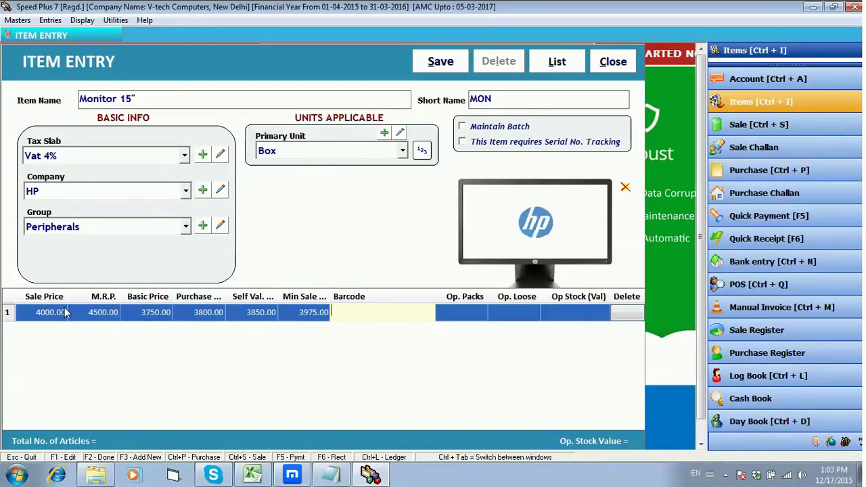
Enter barcode 547578698 and 10 opening packs in the price row, and save the monitor item.
text(547578698)
key(Return)
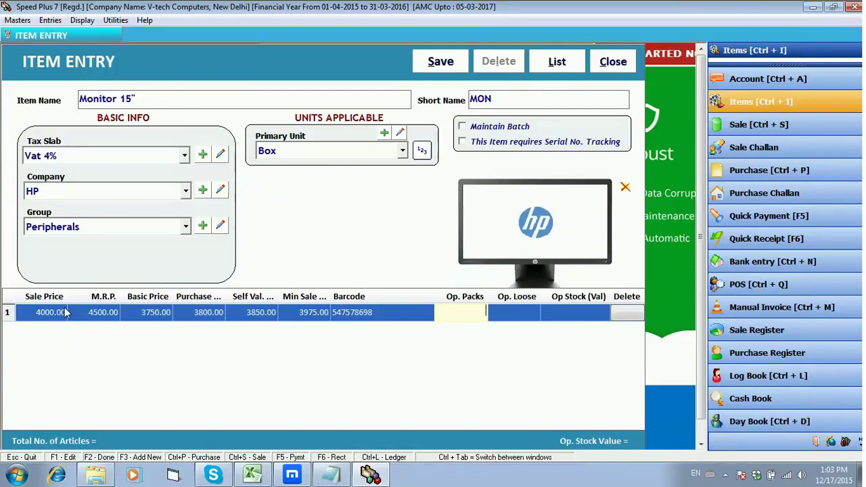
text(10)
key(Return)
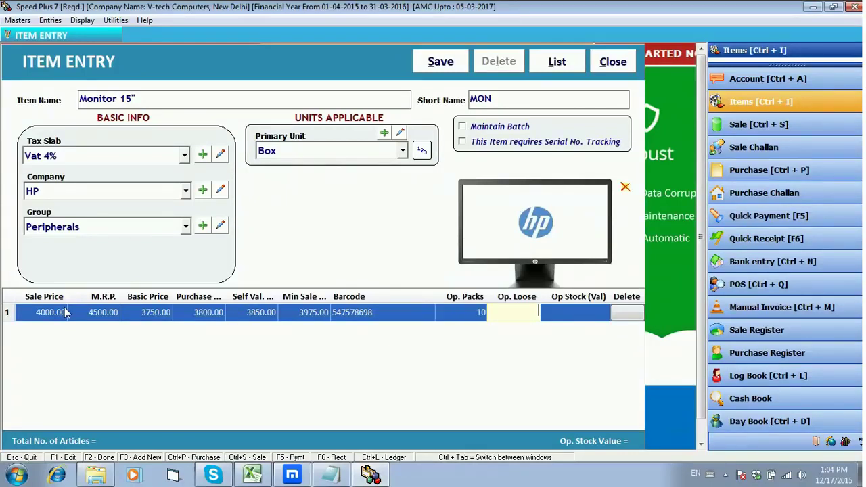
key(Return)
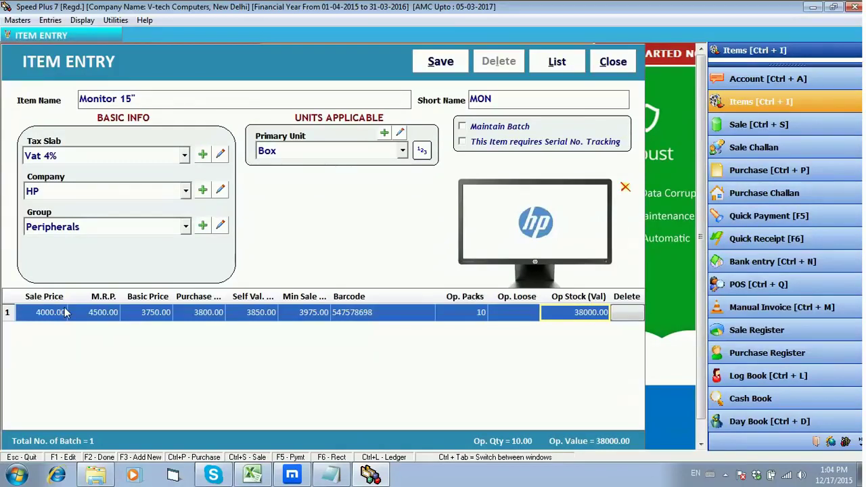
key(Return)
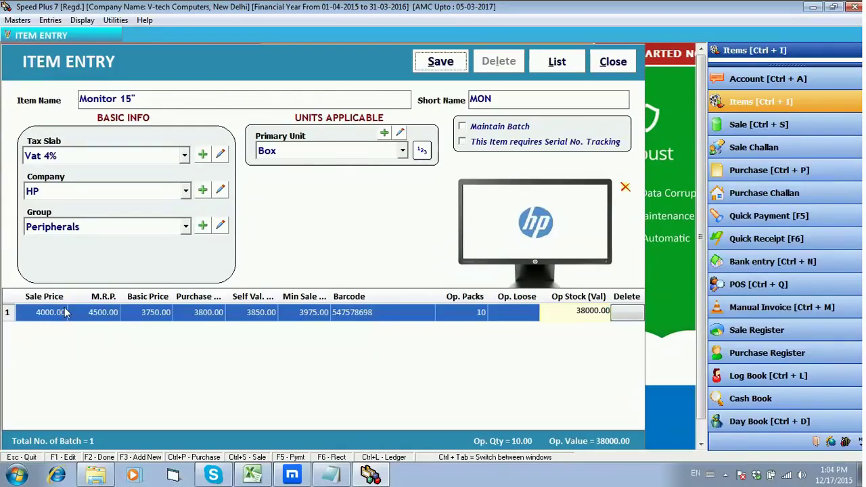
key(Return)
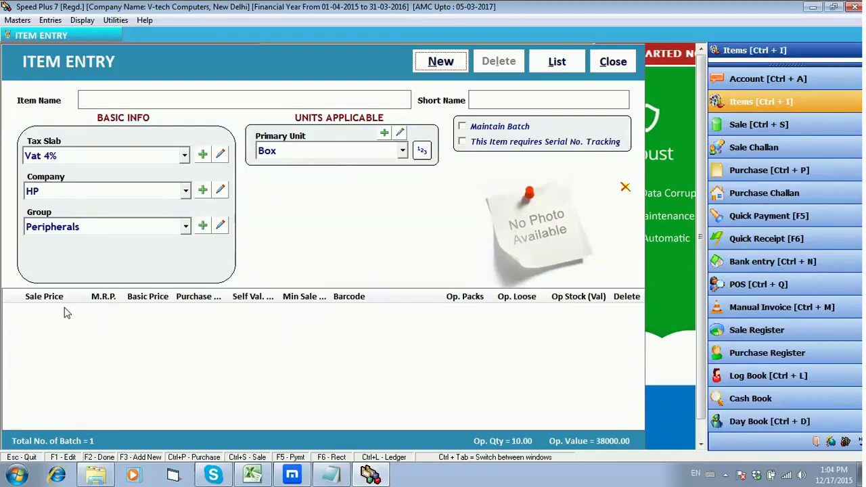
Start a new item named Keyboard with the short name KBD.
key(F3)
text(Keyboard)
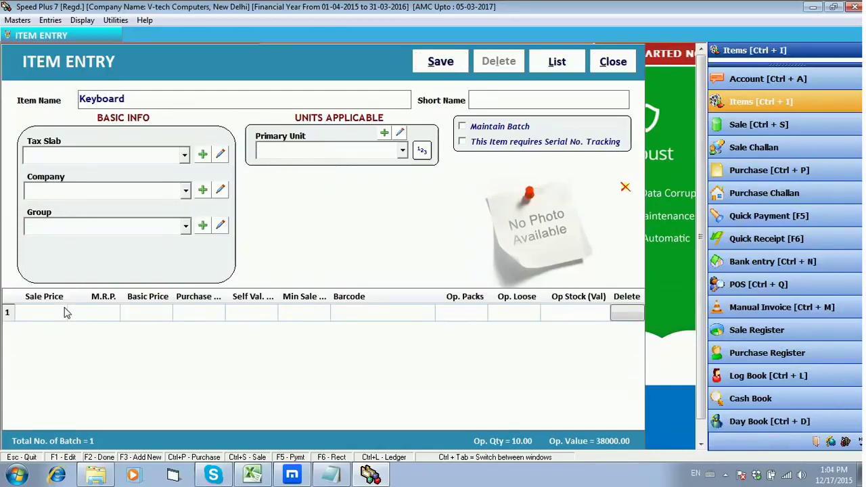
key(Return)
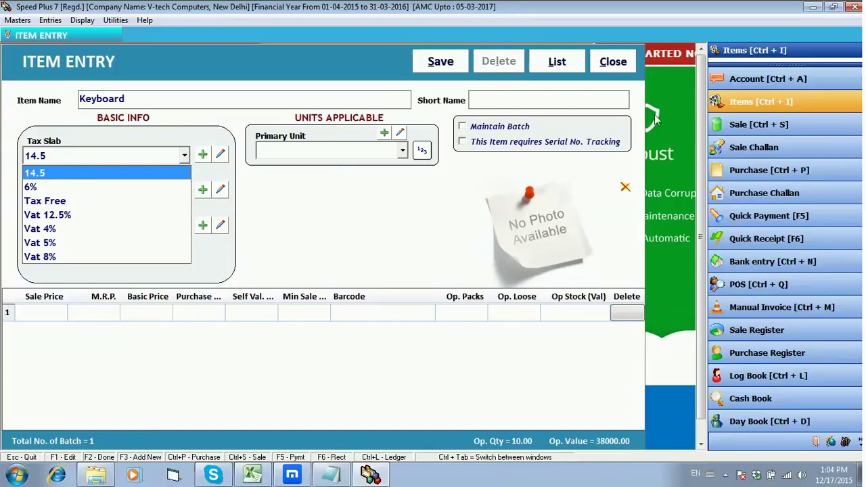
key(Return)
click(611, 100)
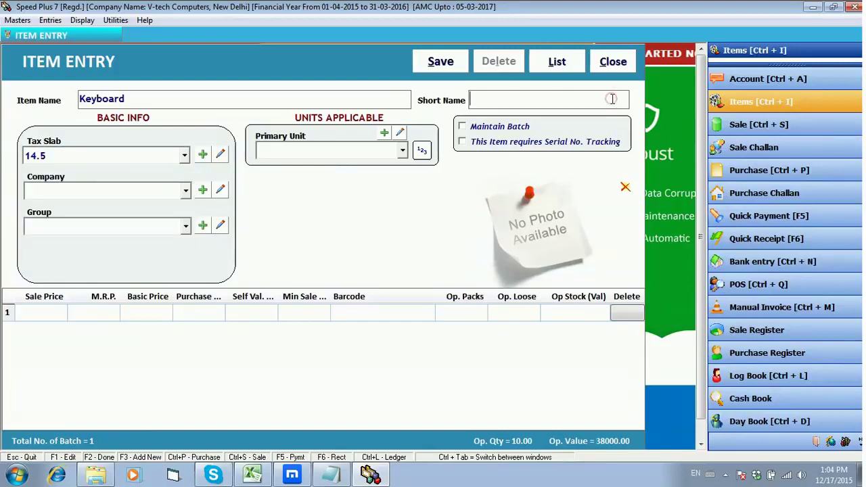
text(KBD)
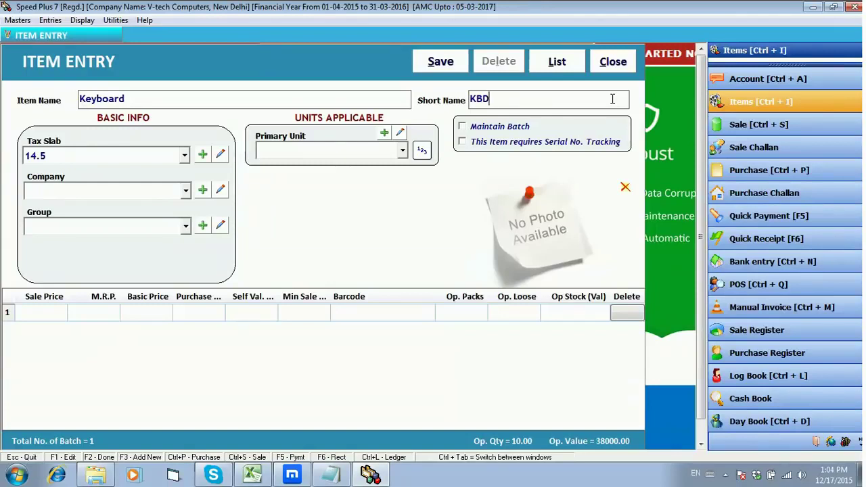
Set the item's tax slab to 6%, and briefly view the VAT slab entry form.
key(Return)
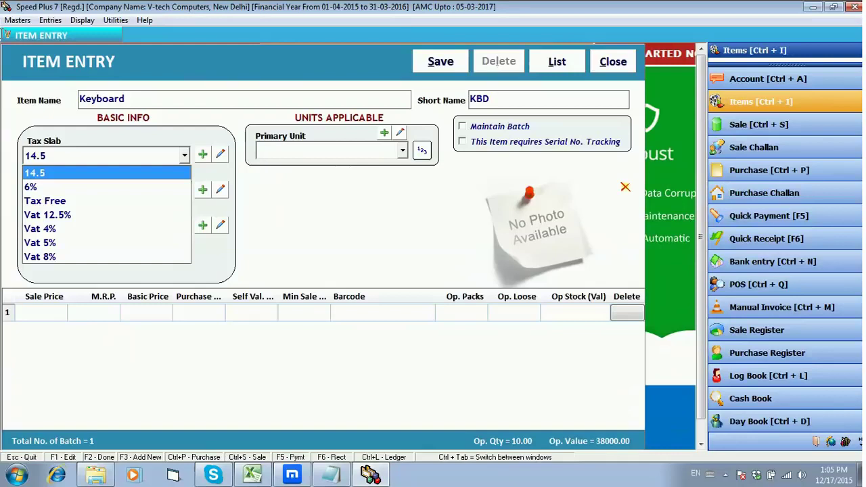
key(Down)
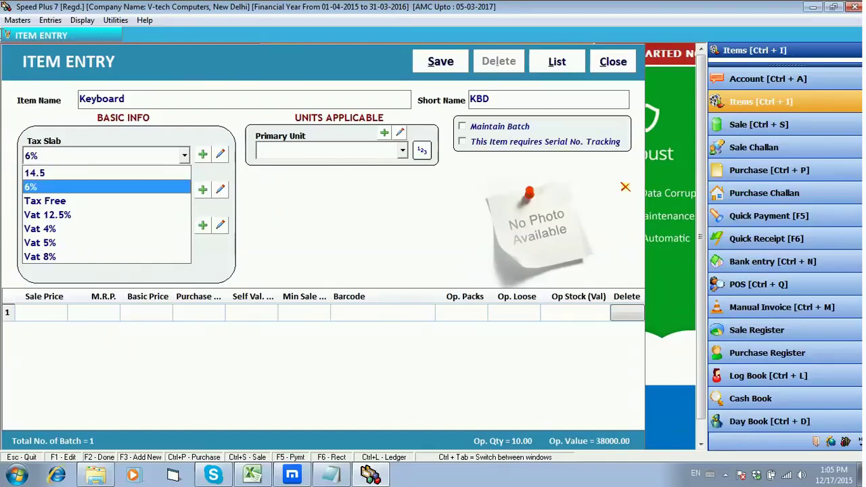
key(Return)
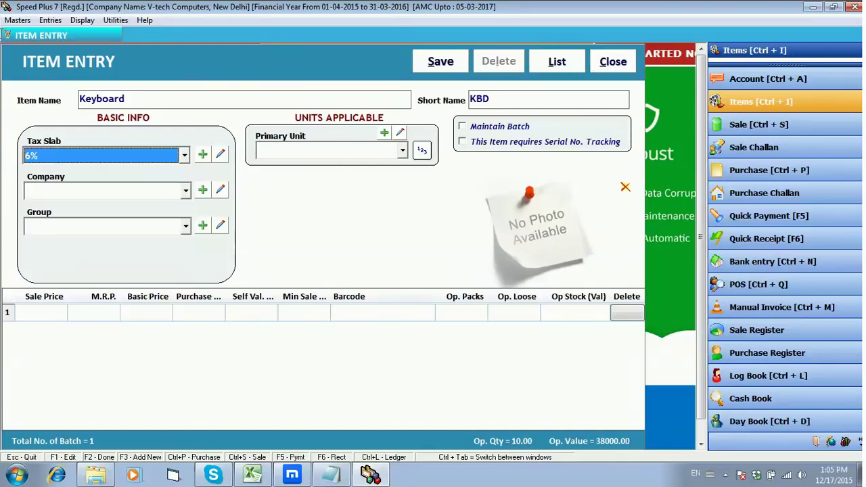
click(203, 154)
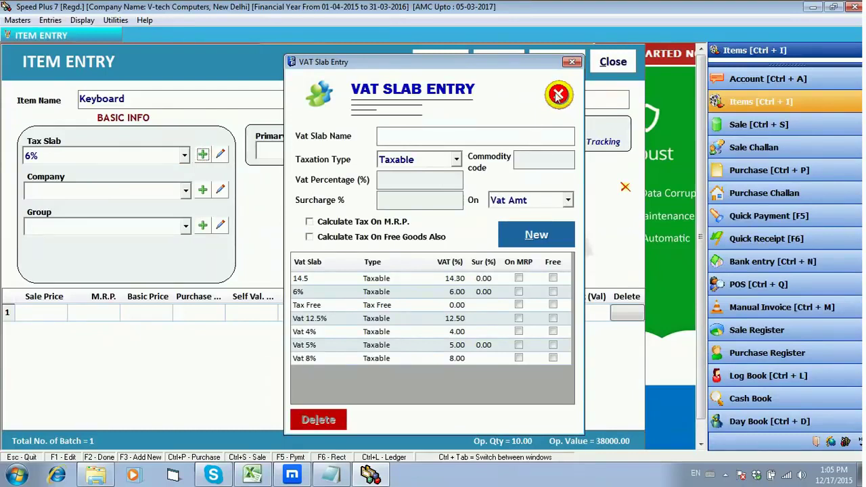
click(558, 96)
Assign the keyboard to the company Logitech and the group Peripherals.
click(113, 184)
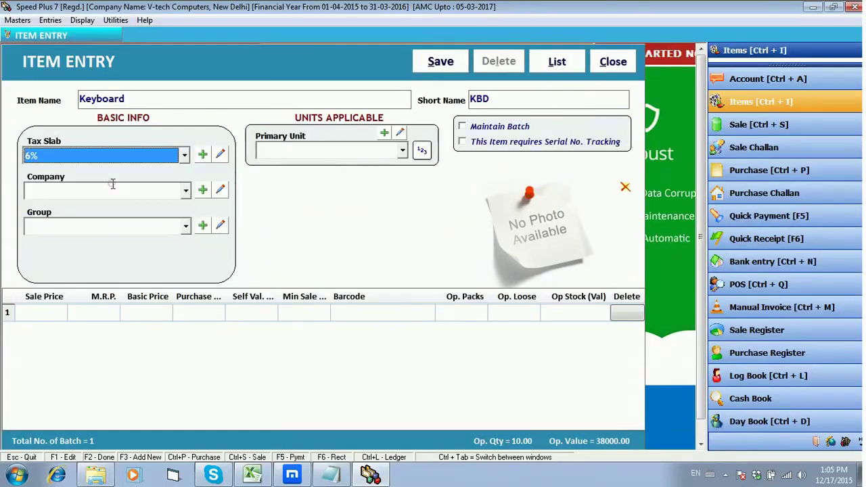
click(116, 189)
click(116, 189)
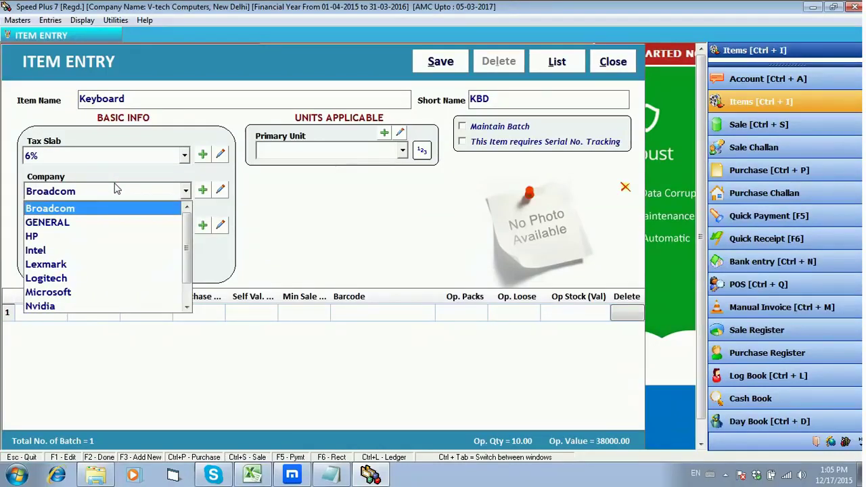
key(Down)
key(Down)
key(Down)
key(Down)
key(Down)
key(Return)
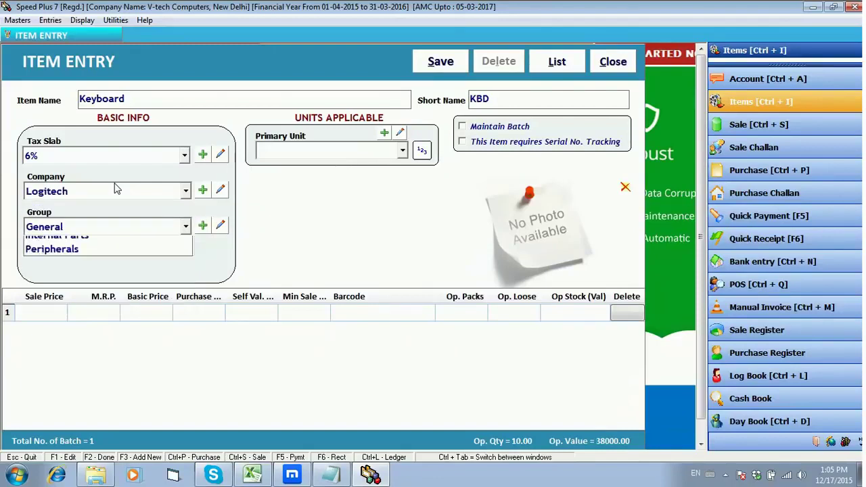
key(Down)
key(Down)
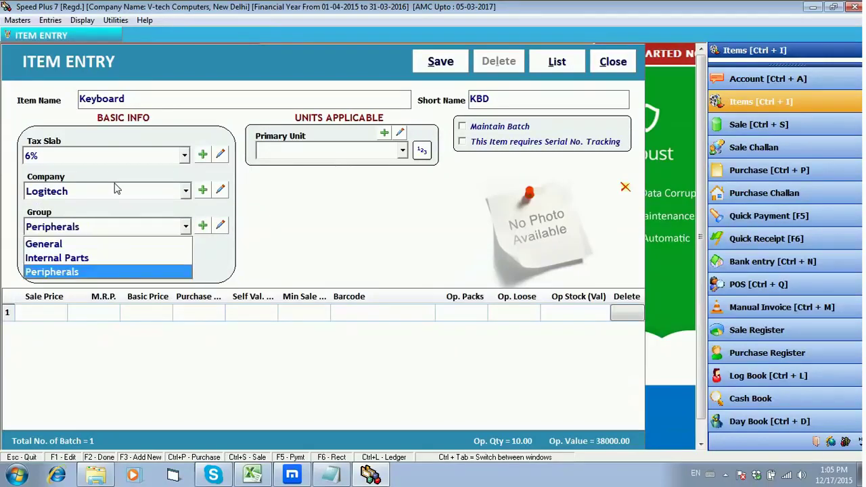
key(Return)
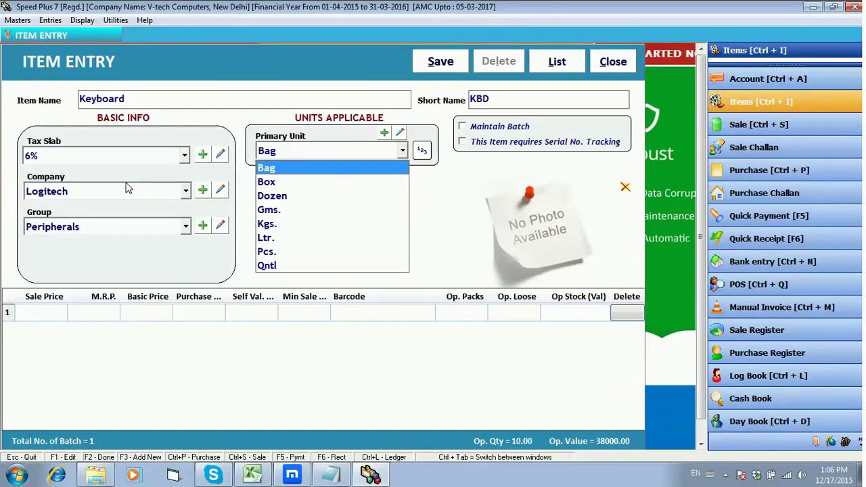
Enable the alternate unit settings for the keyboard and set its primary unit to Box.
click(420, 154)
click(421, 153)
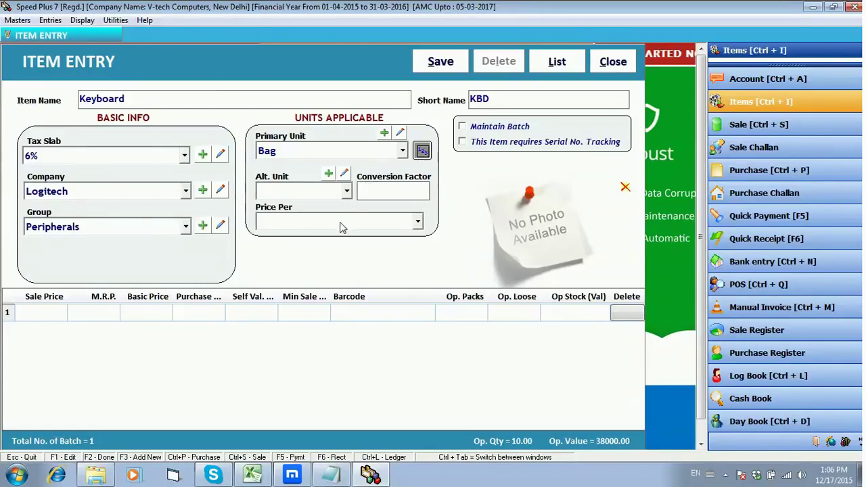
click(309, 154)
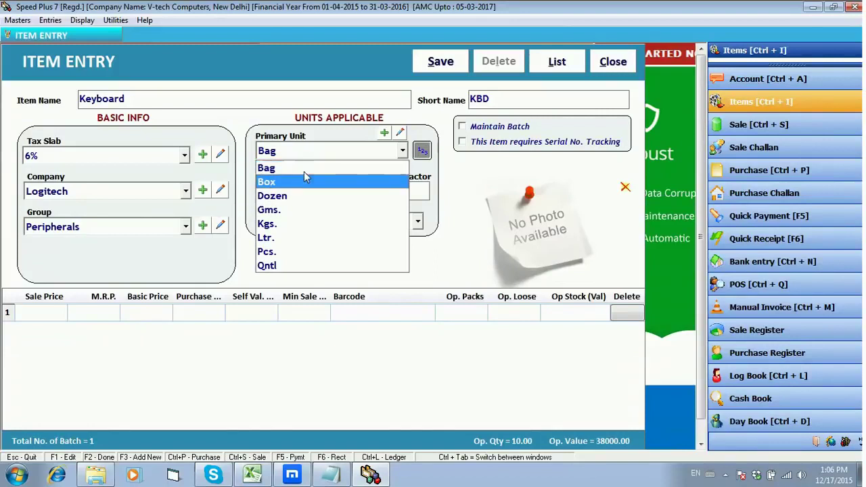
click(303, 182)
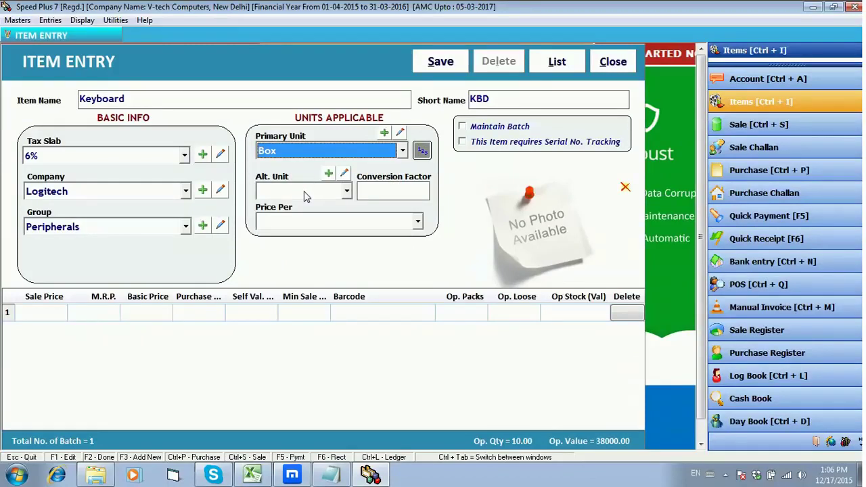
Set the alternate unit to Pcs. with a conversion factor of 10.
click(304, 195)
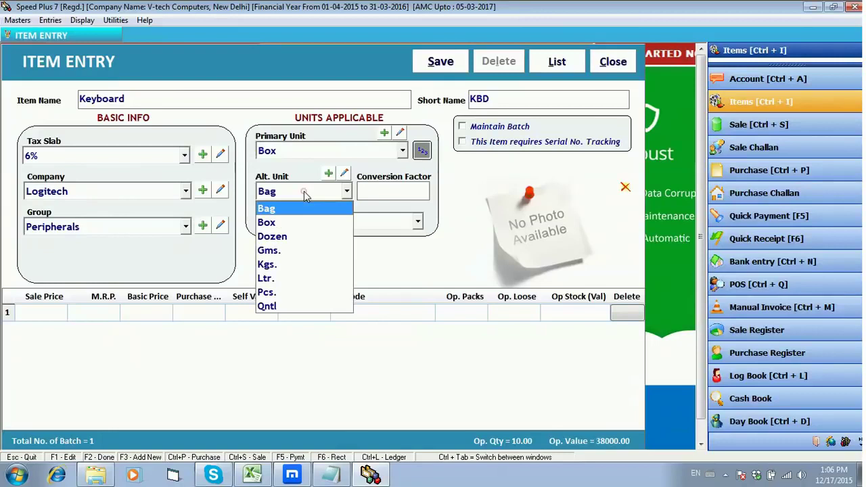
click(284, 293)
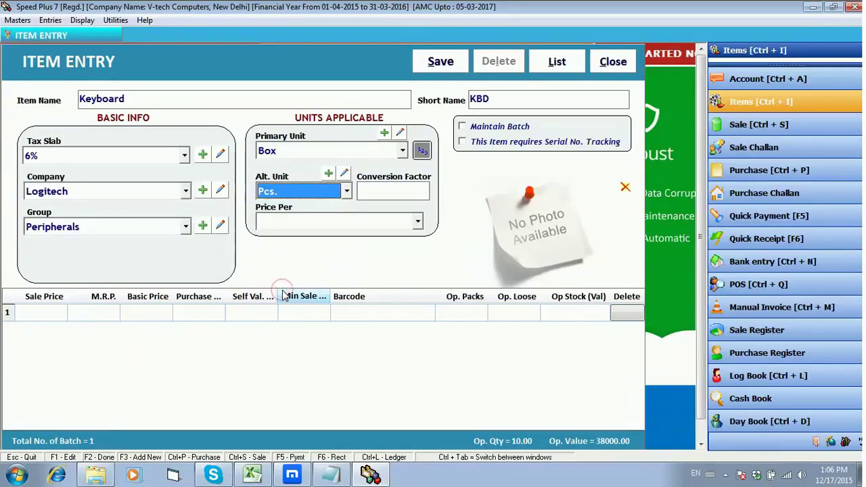
click(399, 190)
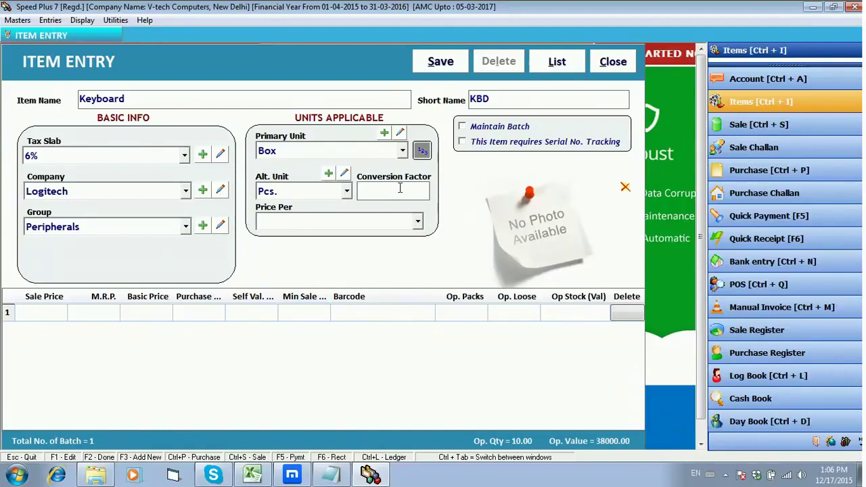
text(10)
Reconfirm Box as the primary unit and Pcs. as the alternate unit, and set the price per unit to Pcs.
click(318, 150)
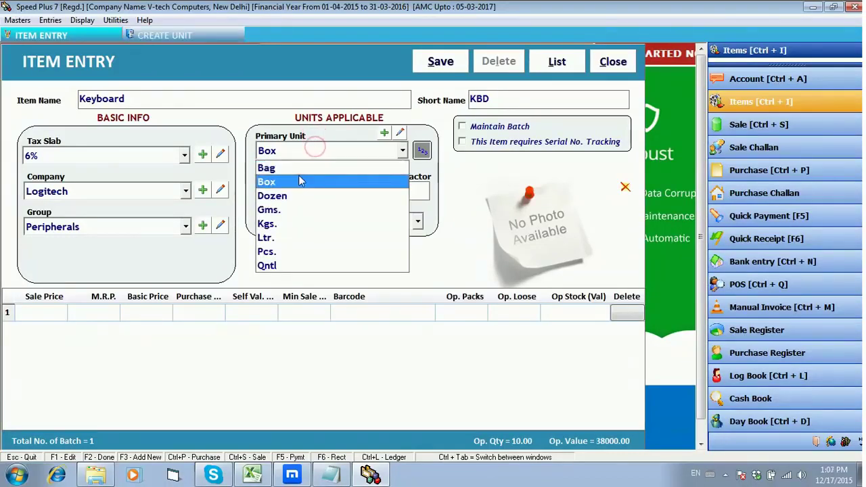
click(298, 175)
click(318, 196)
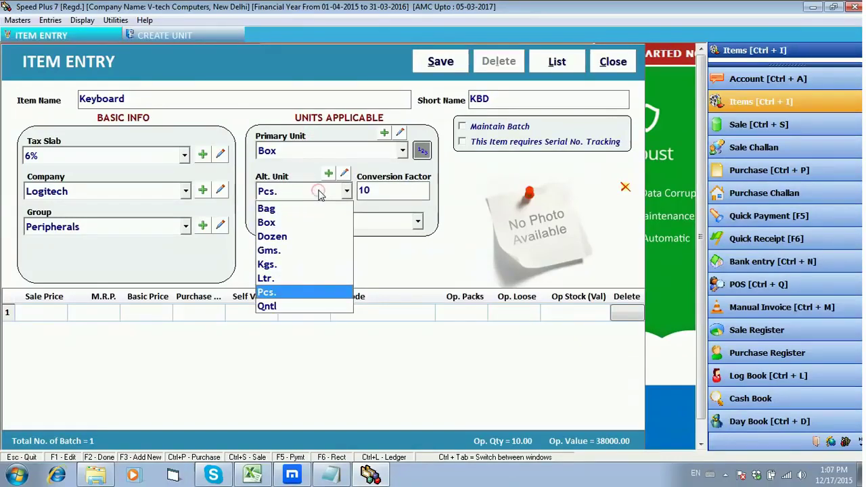
click(321, 194)
key(Return)
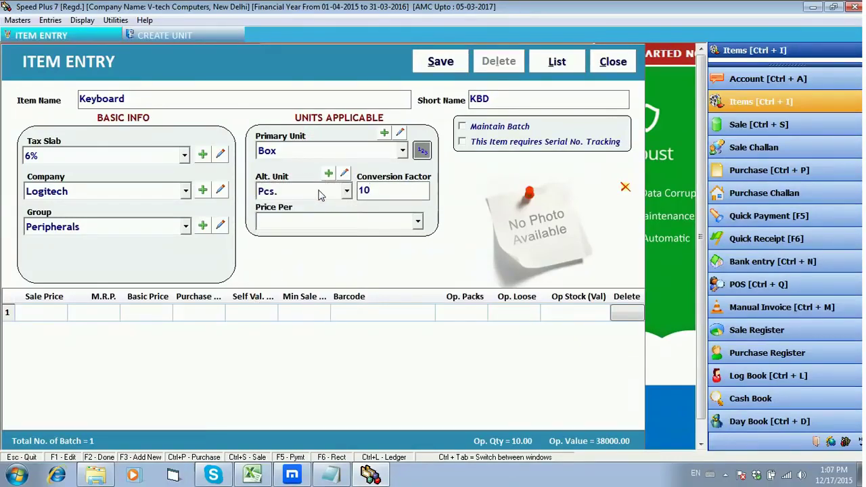
key(Return)
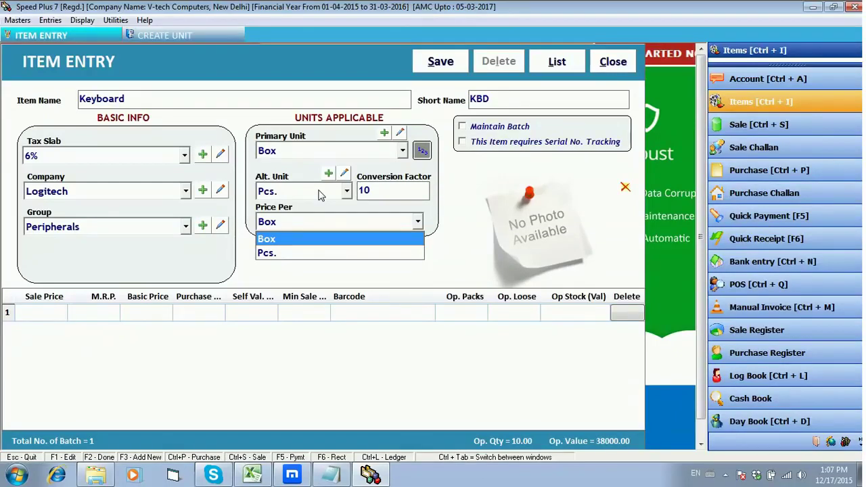
key(Down)
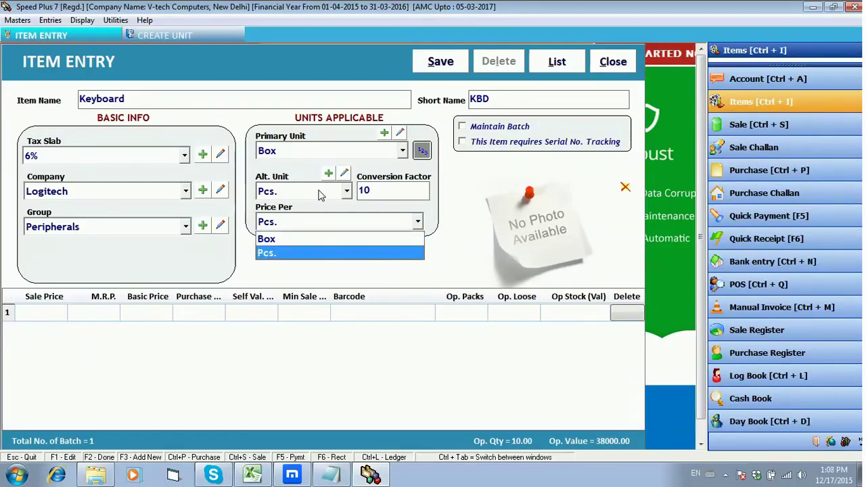
key(Return)
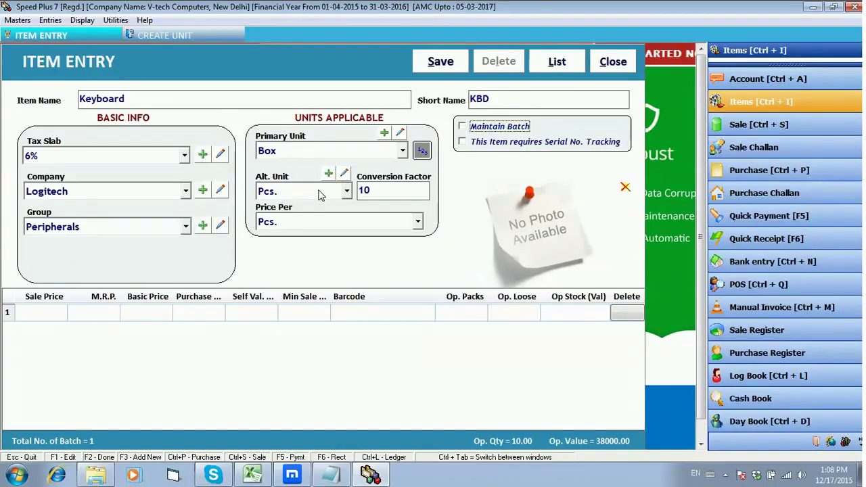
Leave batch and serial number tracking off, and set the keyboard's sale price to 200 and M.R.P. to 250.
key(Tab)
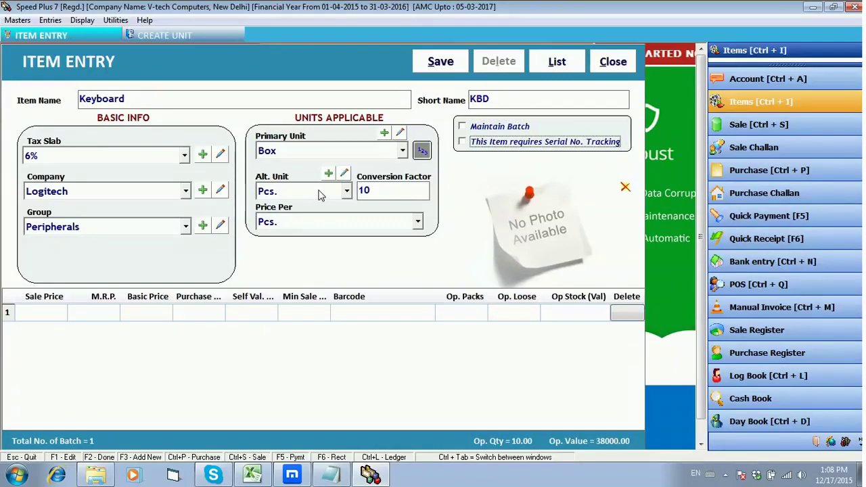
key(Tab)
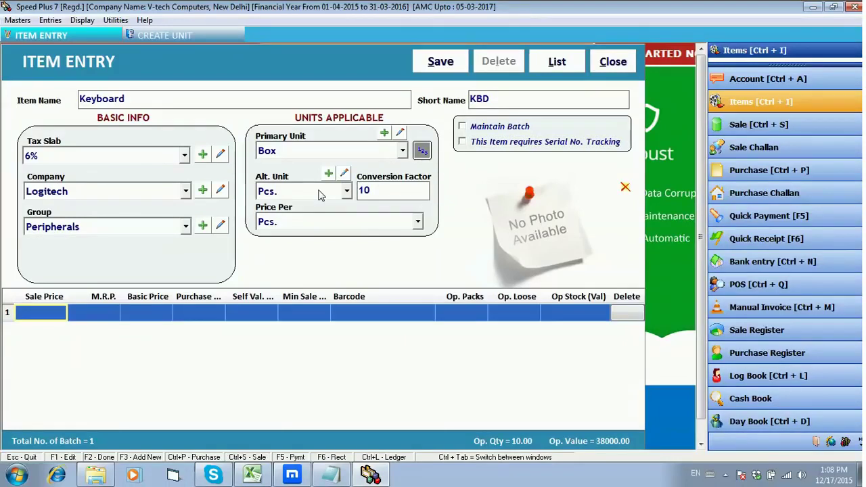
text(400)
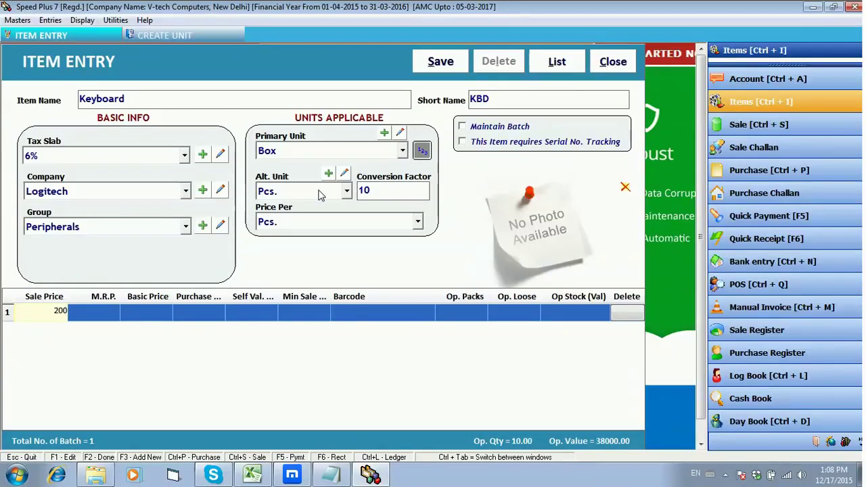
key(Return)
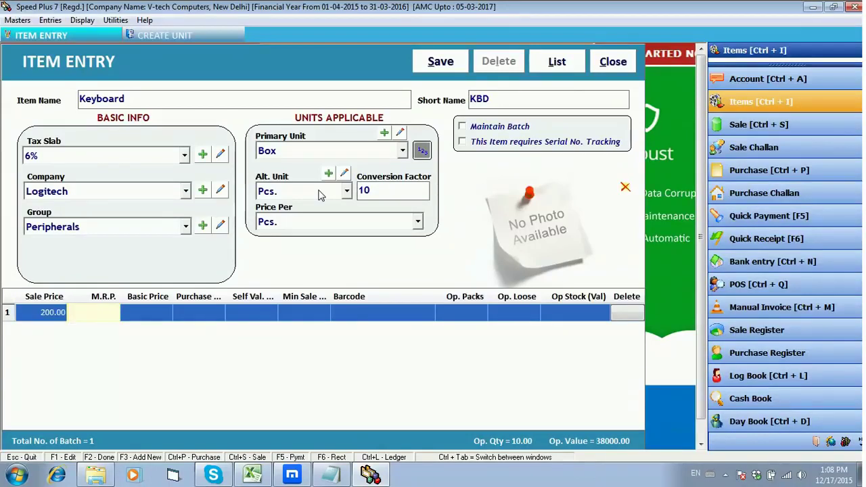
text(250)
key(Return)
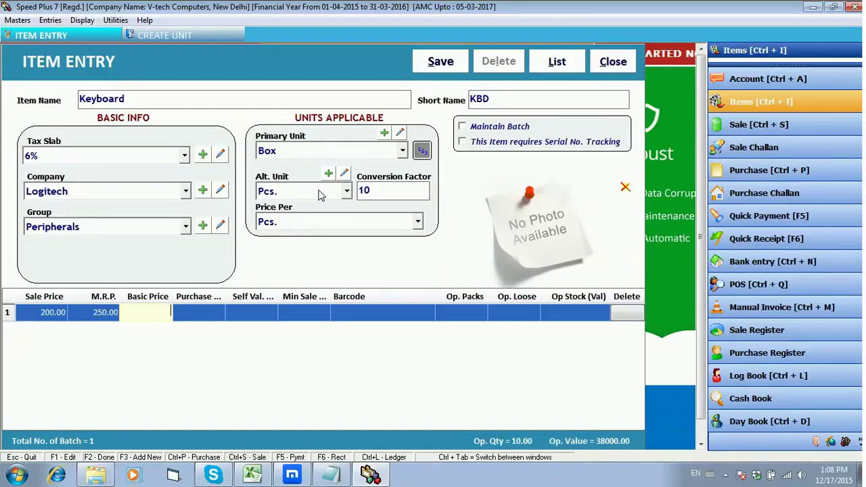
Set the keyboard's basic price to 180, purchase price to 185, self value to 190 and minimum sale price to 195.
text(180)
key(Return)
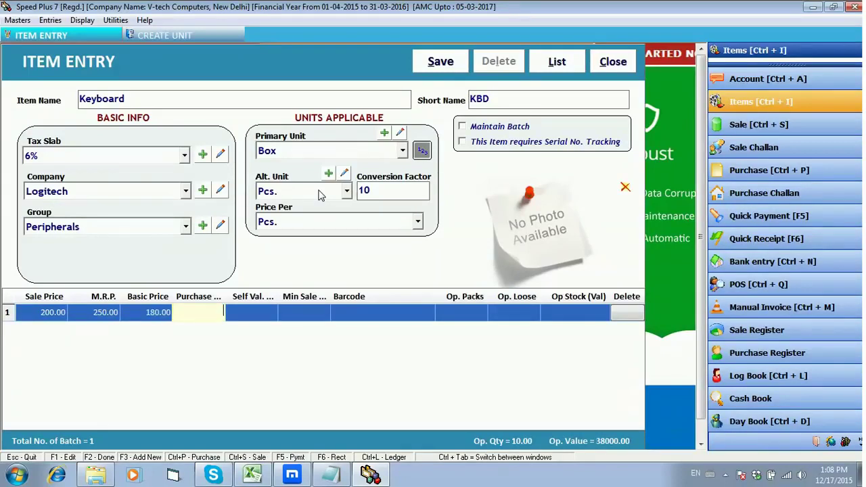
text(185)
key(Return)
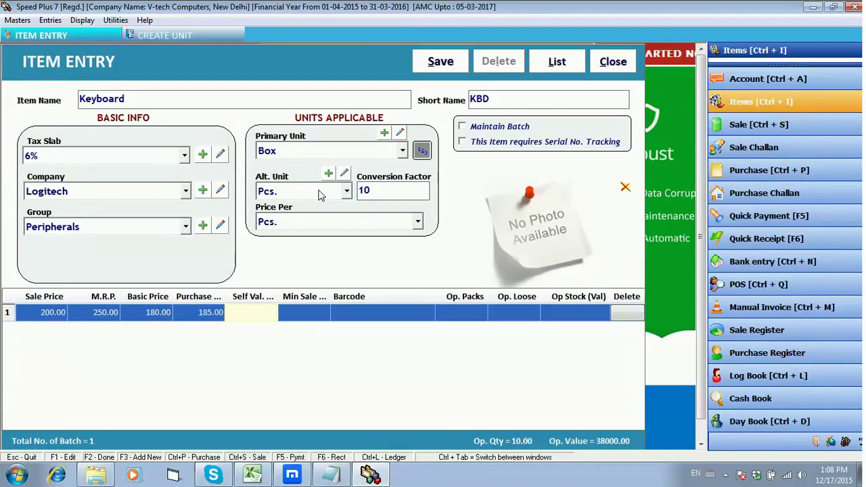
text(190)
key(Return)
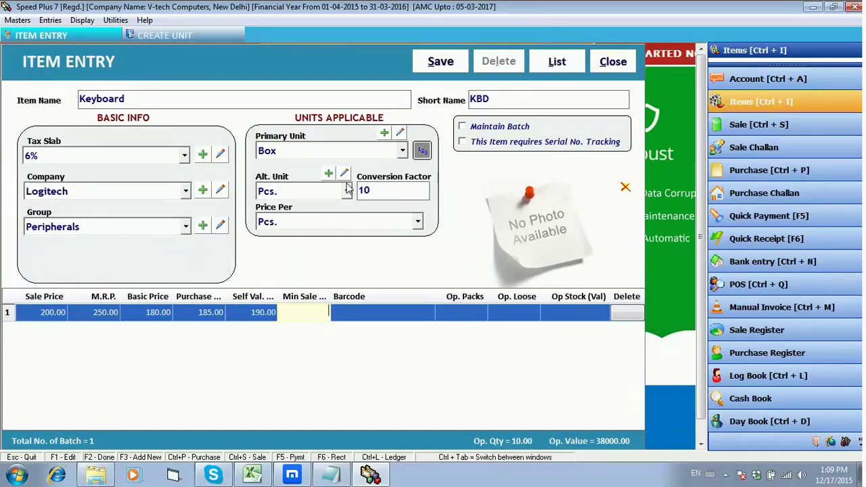
text(195)
key(Return)
Enter barcode 575876898 for the keyboard and set its opening stock to 10 packs and 8 loose.
text(575876898)
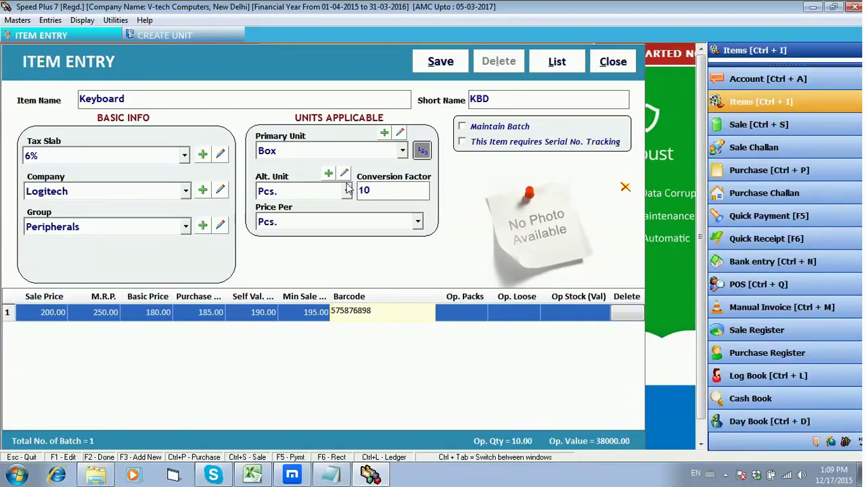
key(Return)
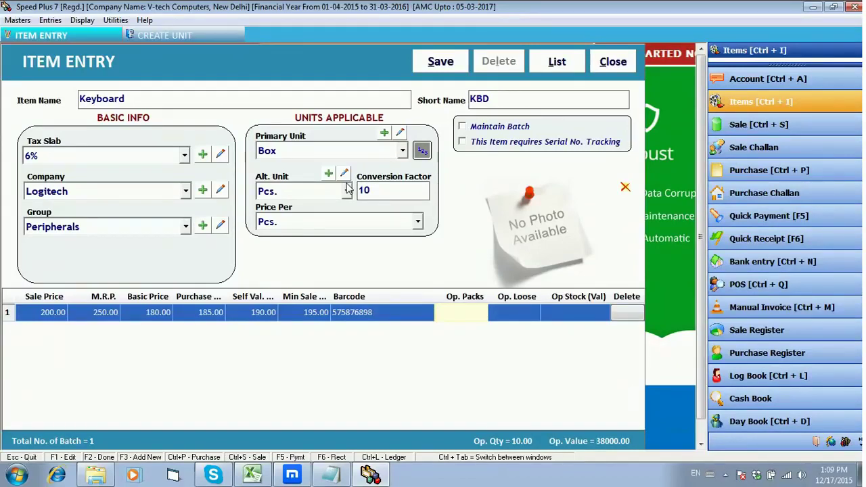
text(10)
key(Return)
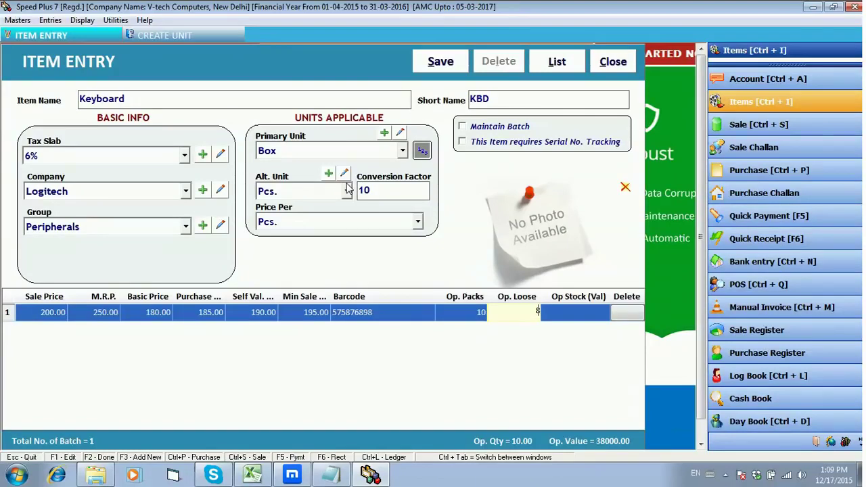
key(Return)
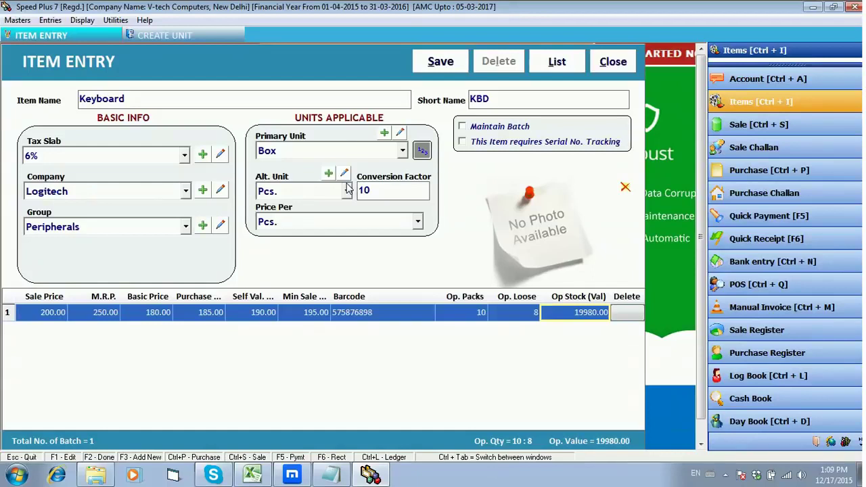
Save the Keyboard item and dismiss the confirmation message.
click(201, 311)
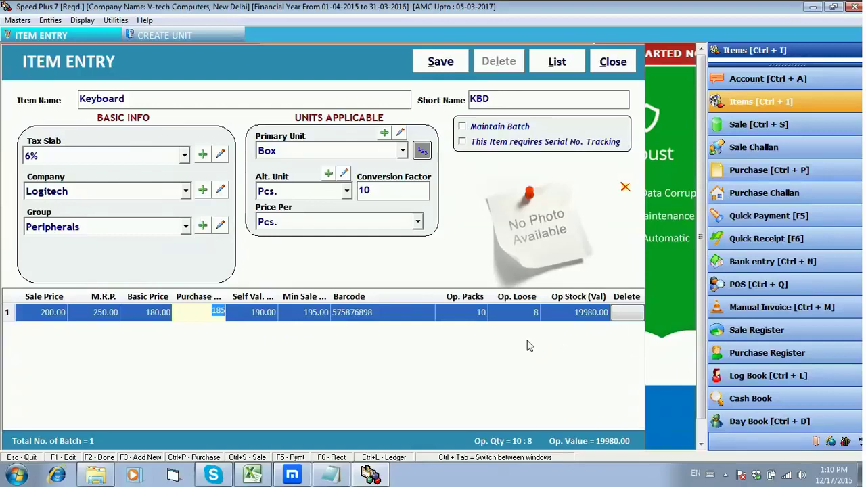
click(449, 70)
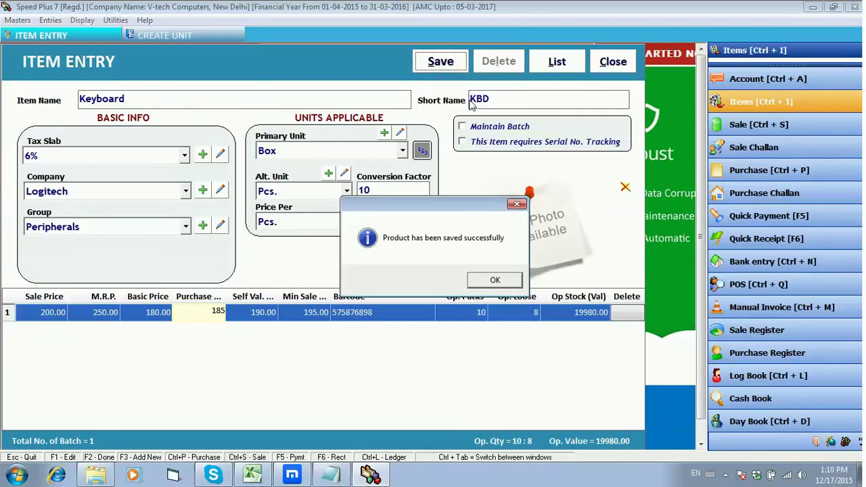
click(501, 281)
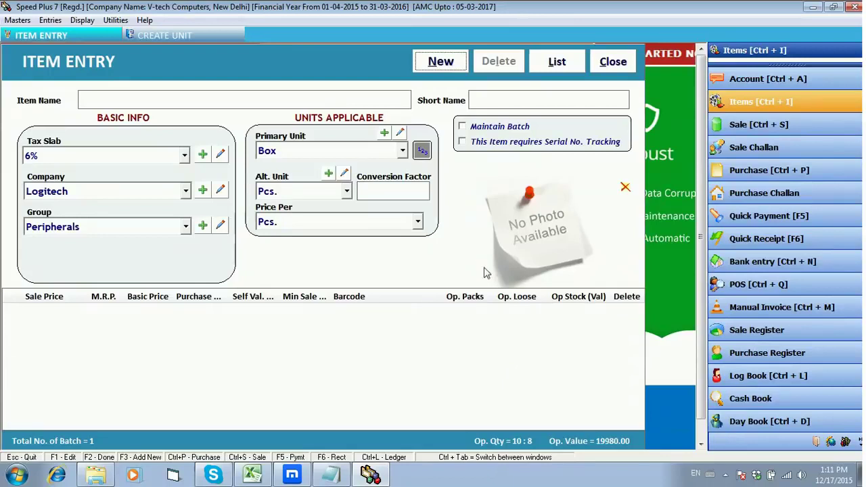
Start a new item named Mouse with the short name MU.
click(443, 64)
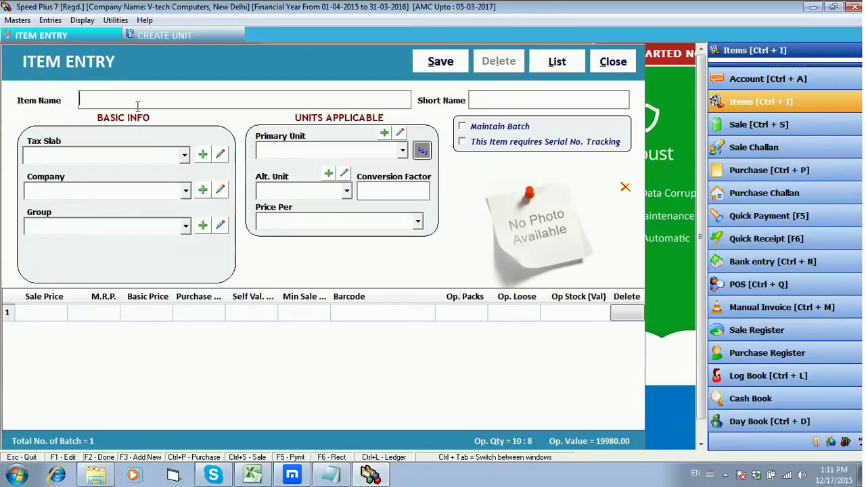
text(Mouse)
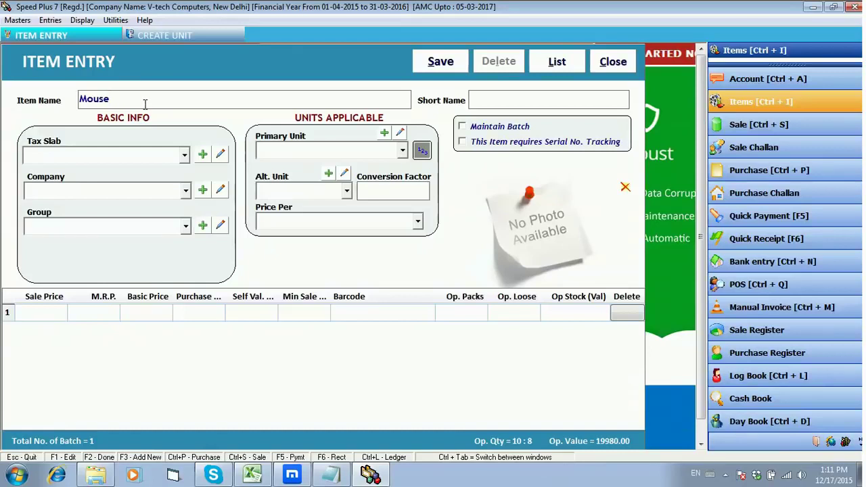
key(Tab)
text(MU)
key(Tab)
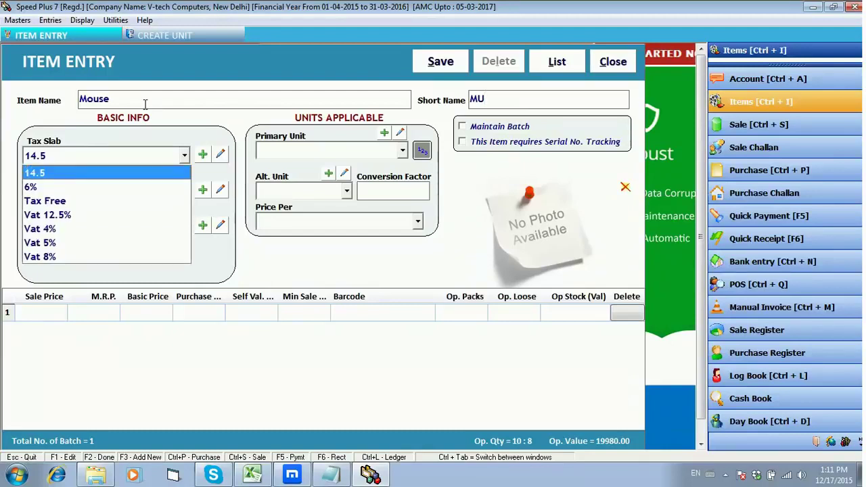
Set the mouse's tax slab to Vat 4%.
key(Down)
key(Down)
key(Down)
key(Down)
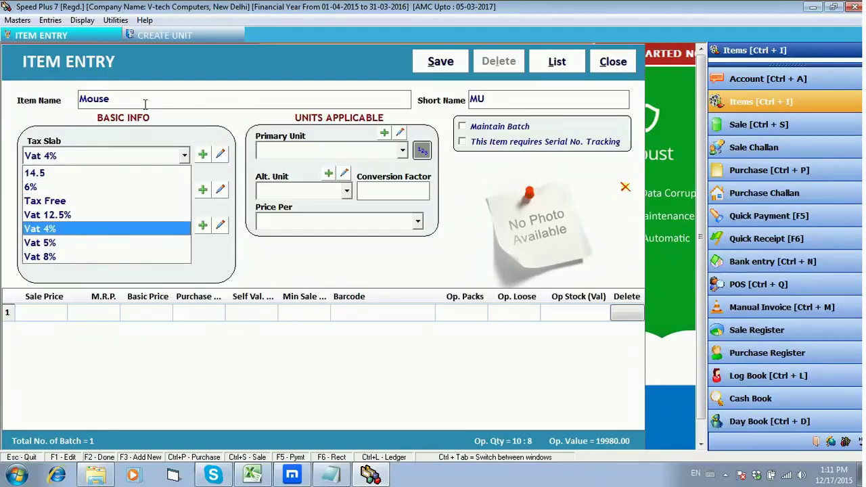
key(Return)
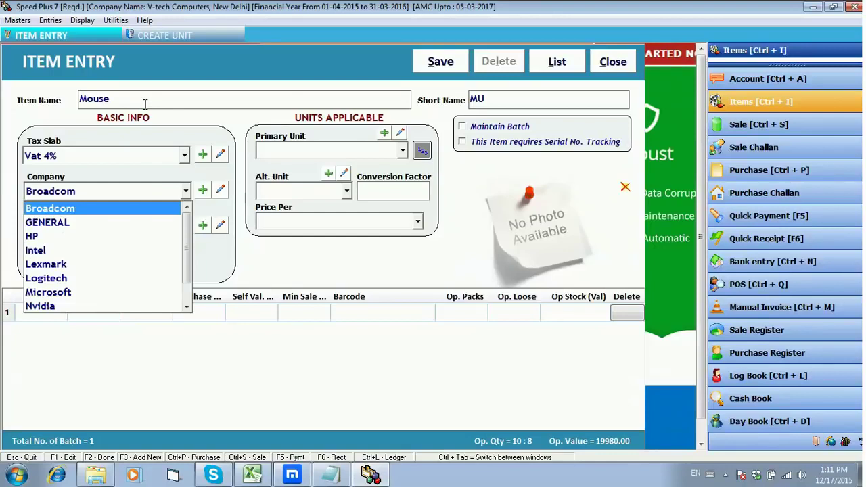
Assign the mouse to the company Logitech and the group Peripherals.
key(Down)
key(Down)
key(Down)
key(Down)
key(Down)
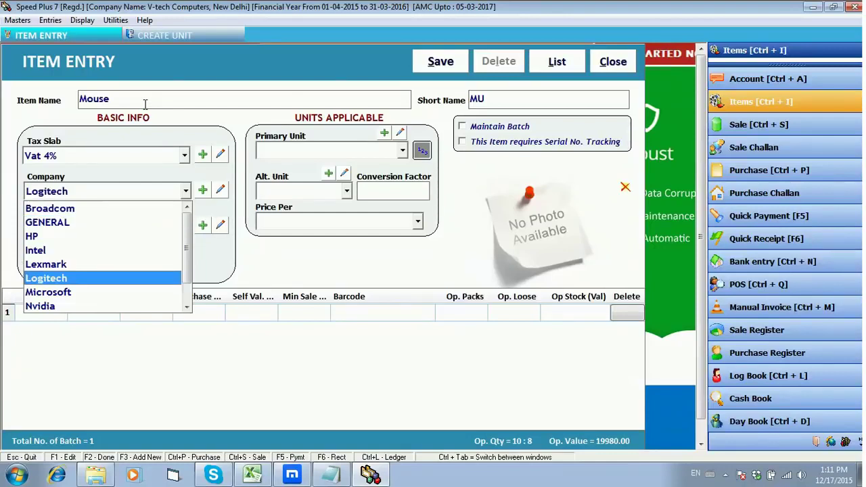
key(Return)
key(Down)
key(Down)
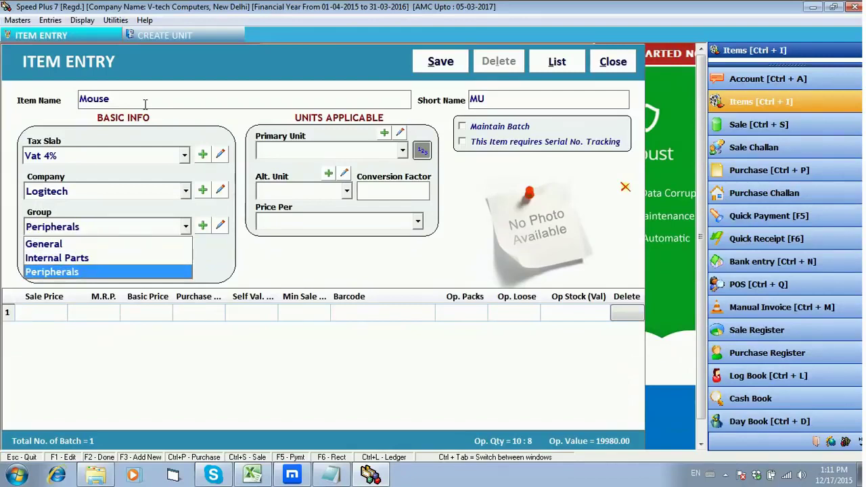
key(Return)
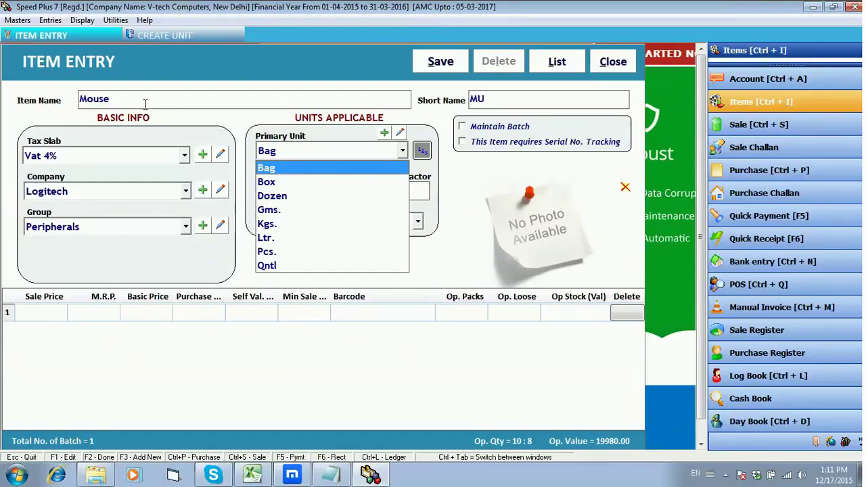
Set the mouse's primary unit to Box and its alternate unit to Pcs.
key(Down)
key(Return)
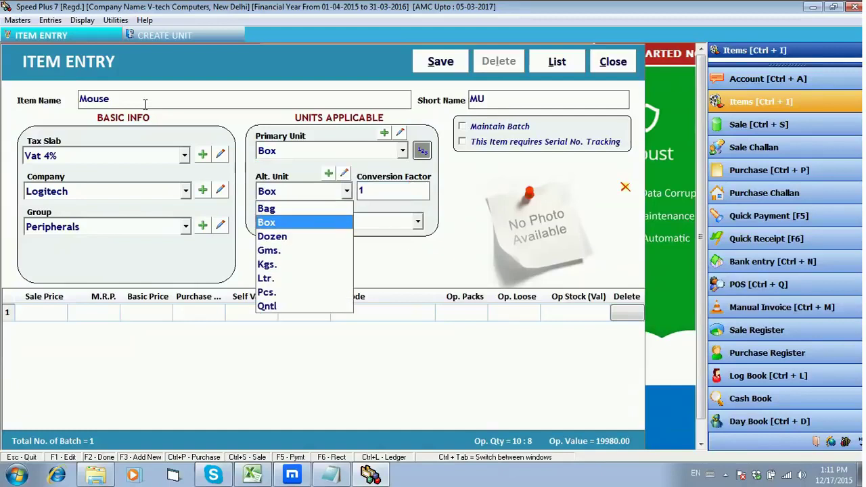
key(Down)
key(Down)
key(Down)
key(Down)
key(Down)
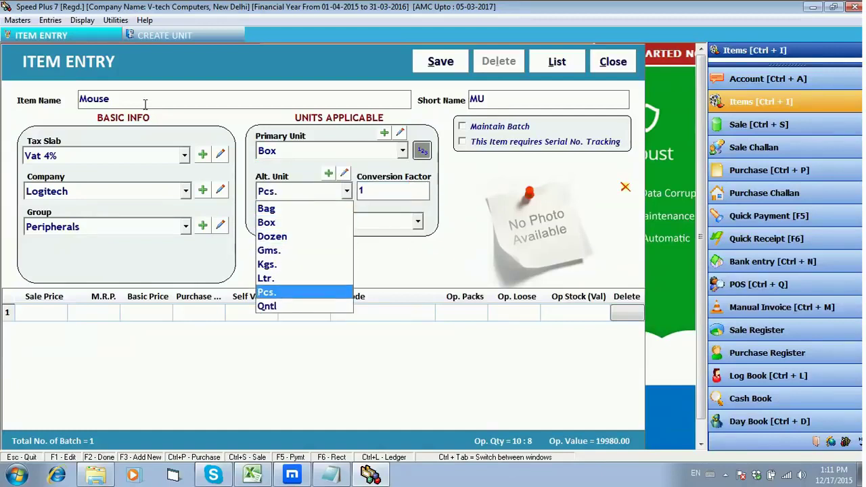
key(Return)
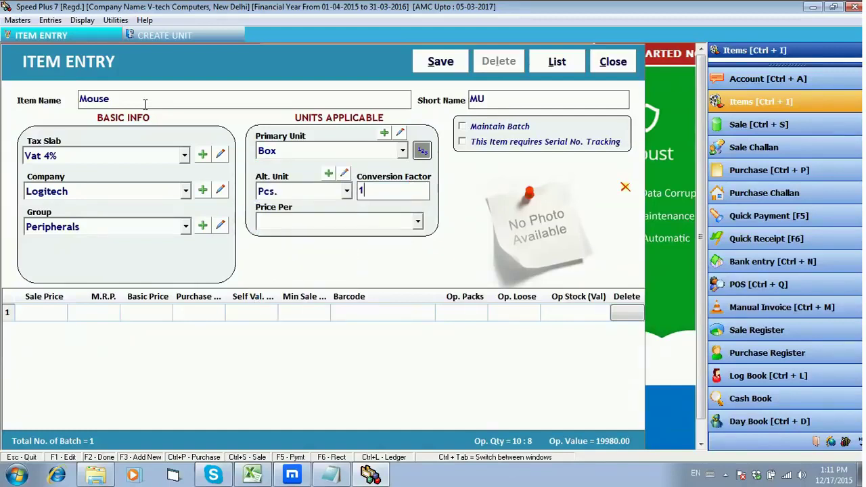
Set the mouse's conversion factor to 10 and its price per unit to Pcs.
text(0)
key(Return)
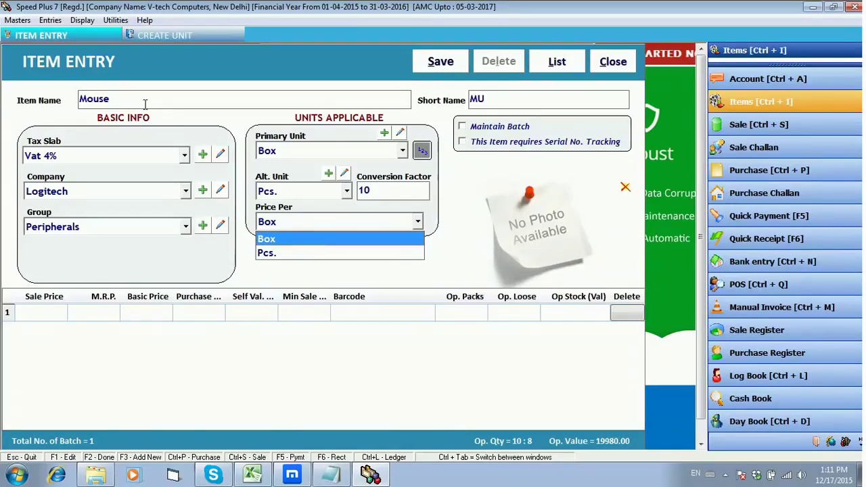
key(Down)
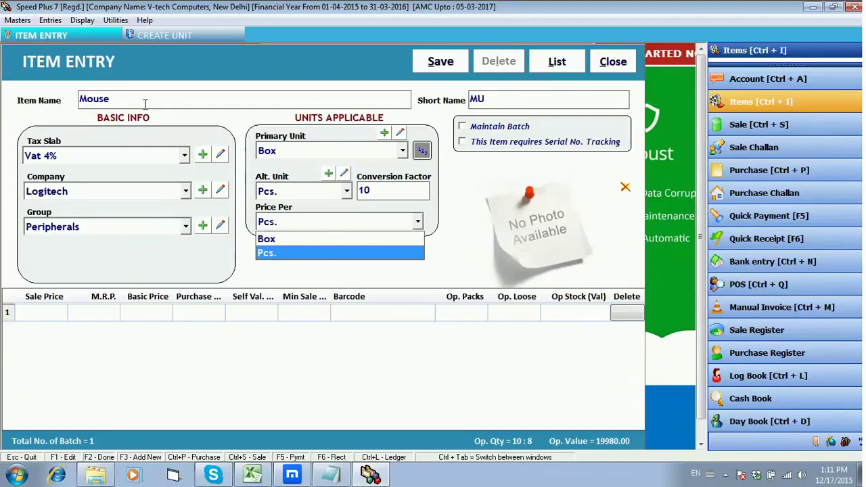
Enable batch maintenance for the mouse and leave serial number tracking off.
click(496, 128)
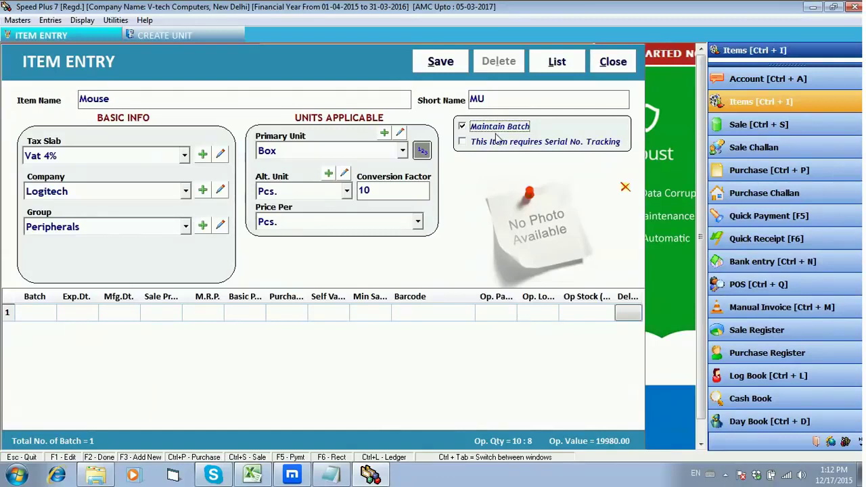
key(Tab)
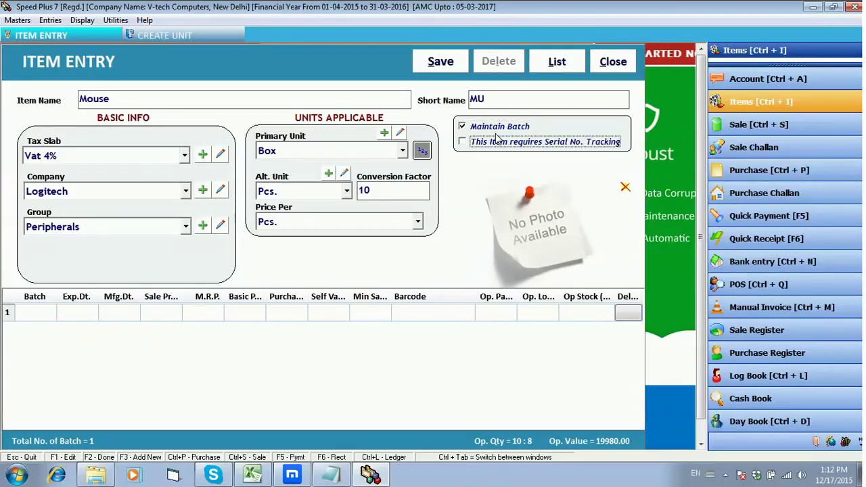
key(Tab)
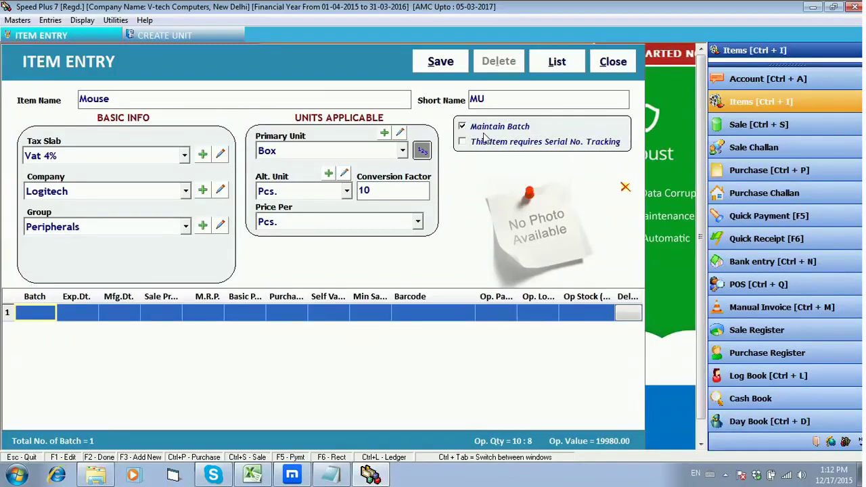
Enter batch 175 for the mouse with expiry date 11-2017 and manufacturing date 11-2015.
text(175)
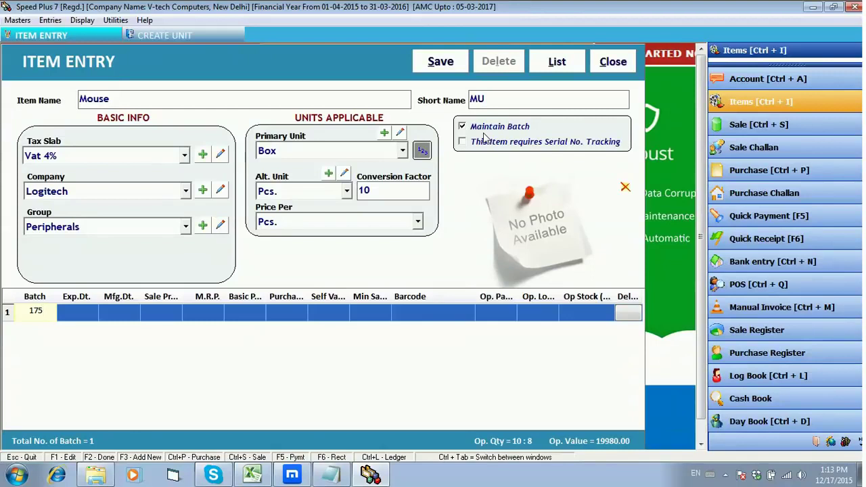
key(Return)
key(Return)
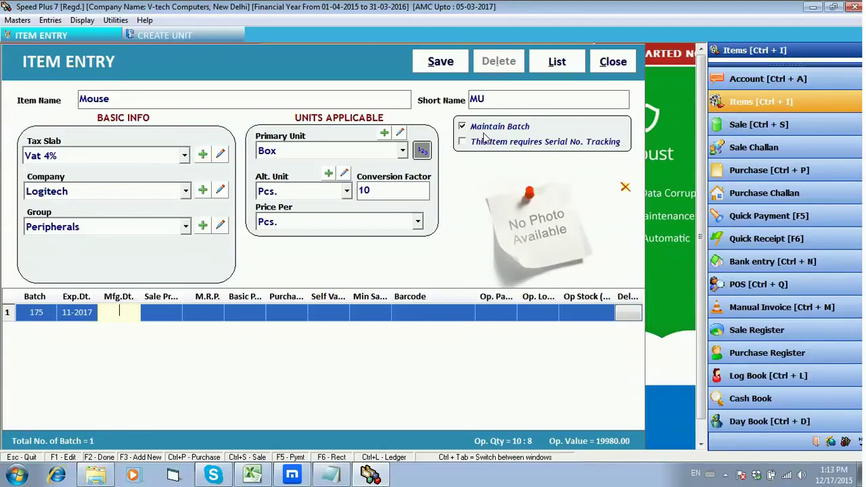
text(11-2015)
key(Return)
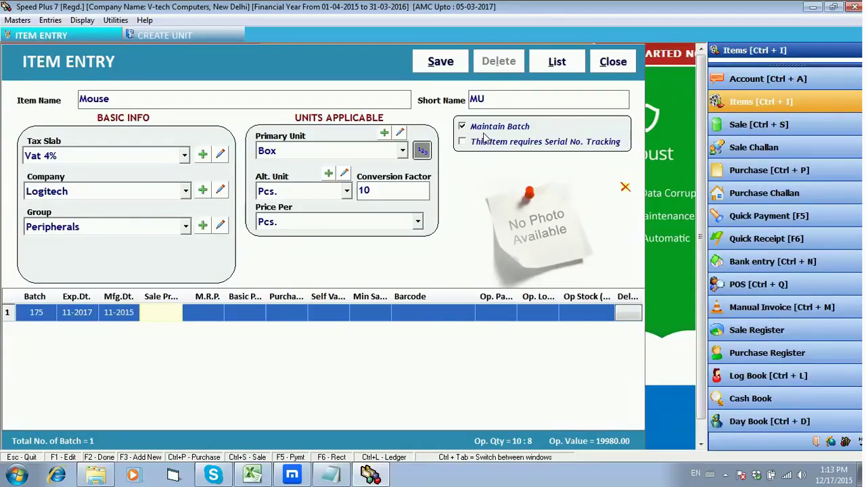
Set the mouse batch's sale price to 150 and M.R.P. to 175.
text(150)
key(Return)
text(1754)
key(Return)
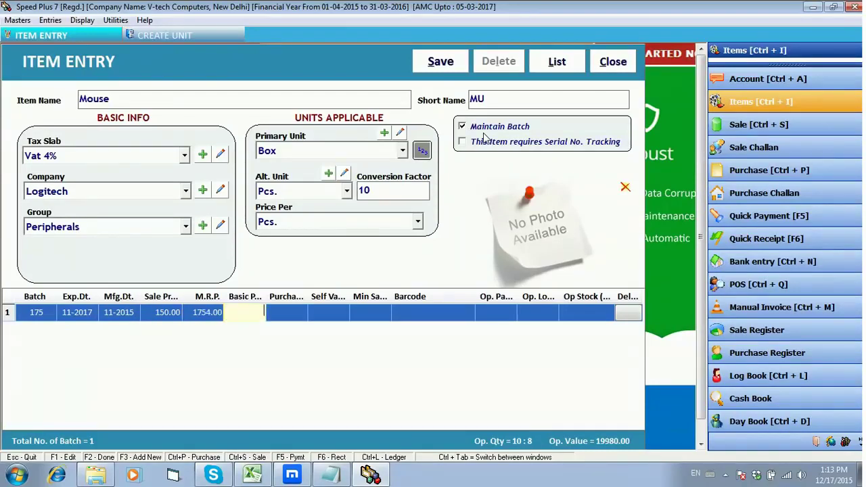
click(209, 314)
text(175)
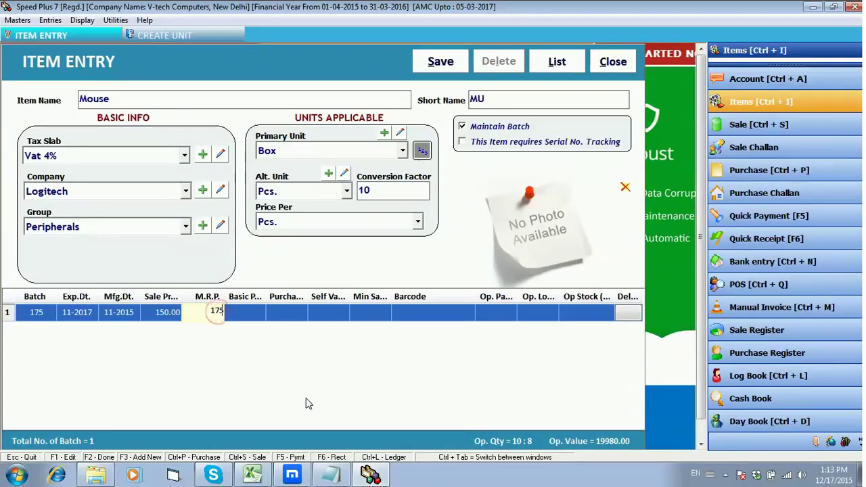
key(Return)
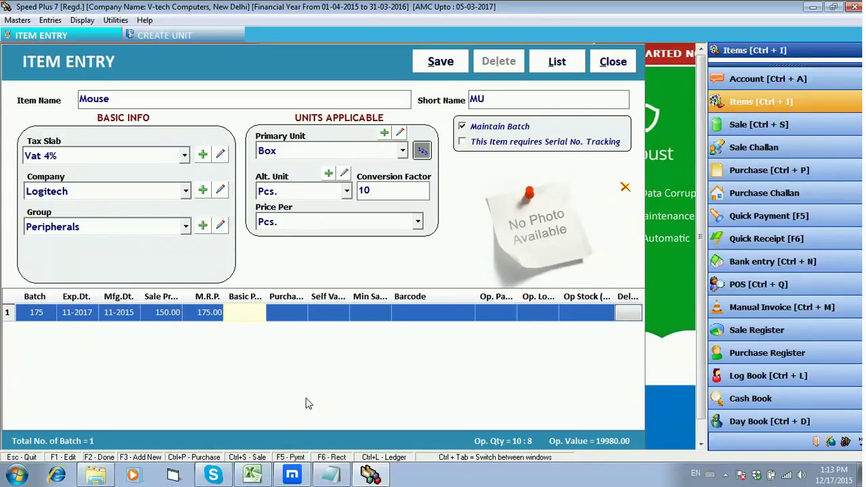
Set the mouse batch's basic price to 125, purchase price to 130, self value to 135 and minimum sale price to 145.
text(125)
key(Return)
text(130)
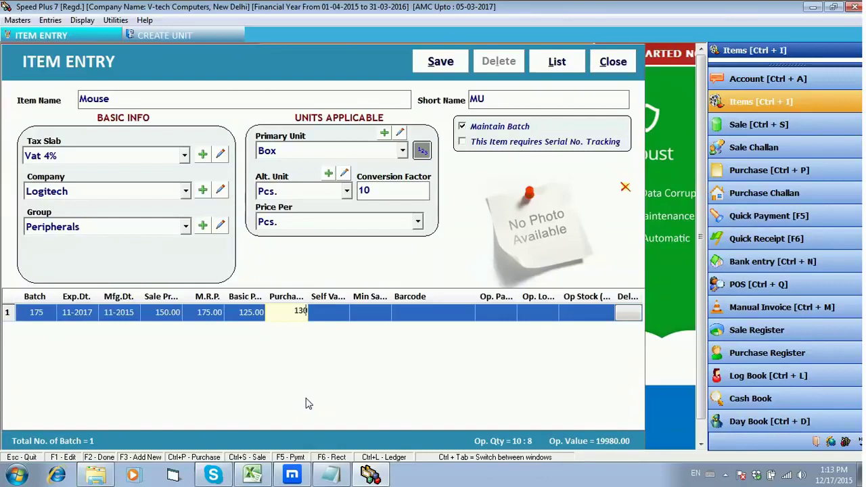
key(Return)
text(135)
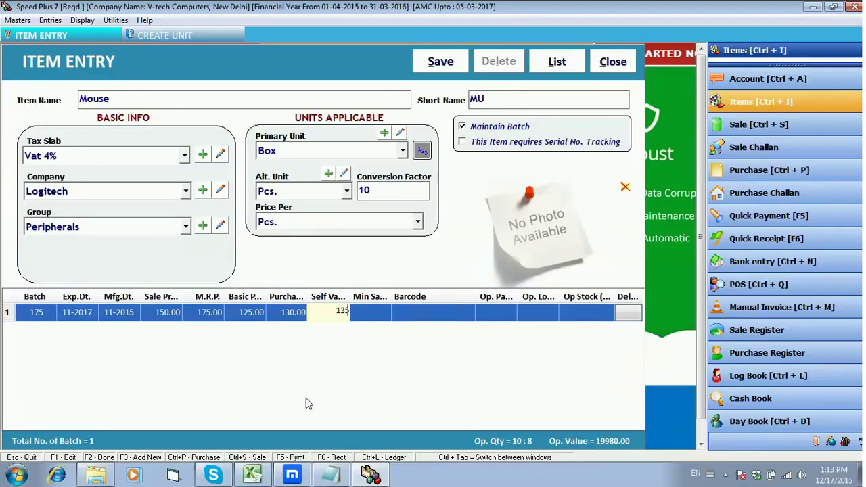
key(Return)
text(145)
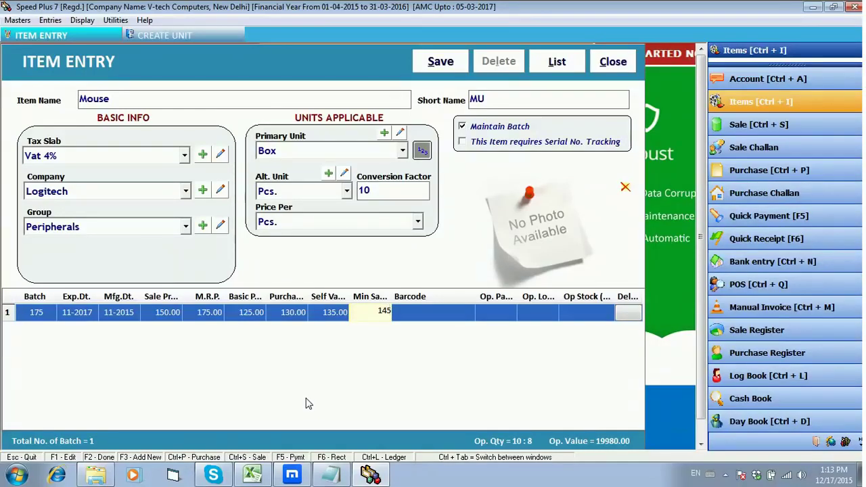
Give the mouse's batch 175 the barcode 657567 and an opening stock of 10 packs and 5 loose pieces.
key(Return)
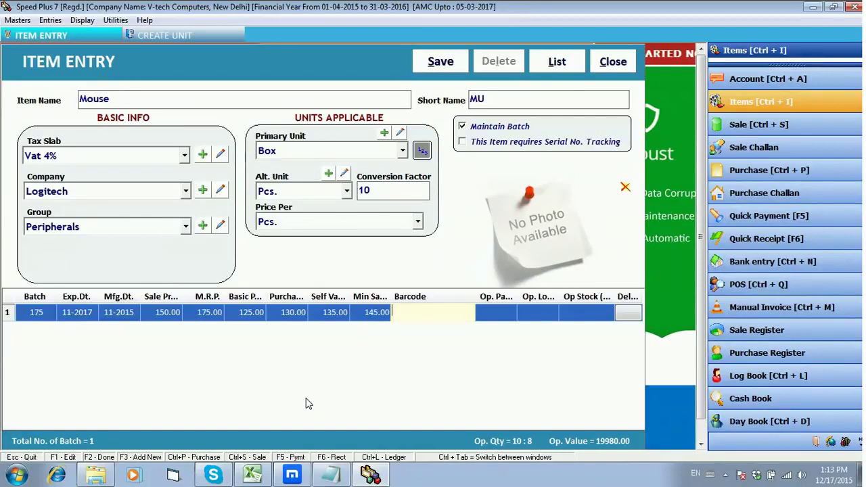
text(657567)
key(Return)
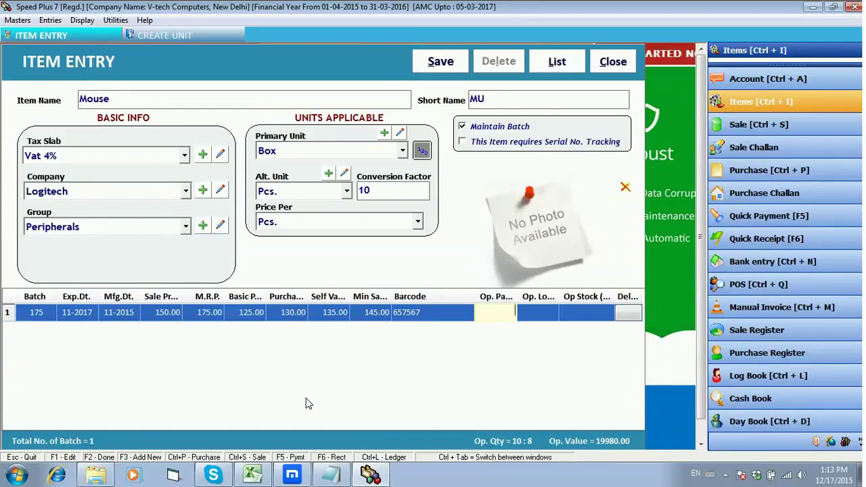
text(10)
key(Return)
text(5)
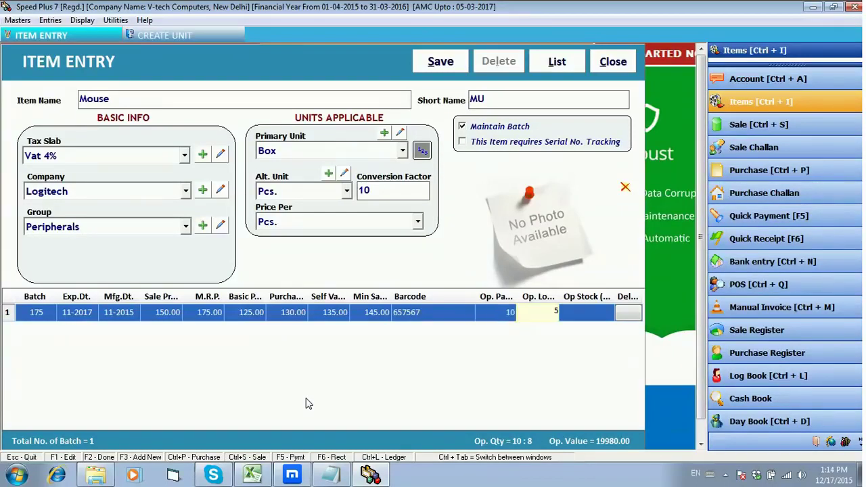
key(Return)
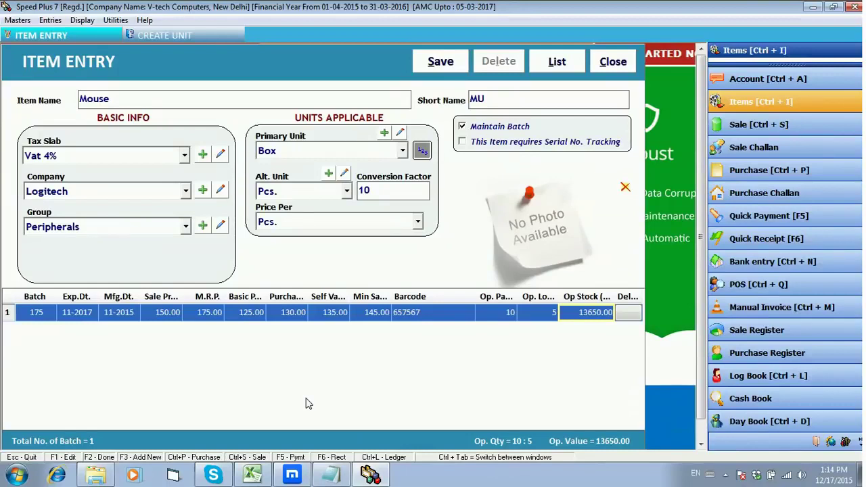
key(Return)
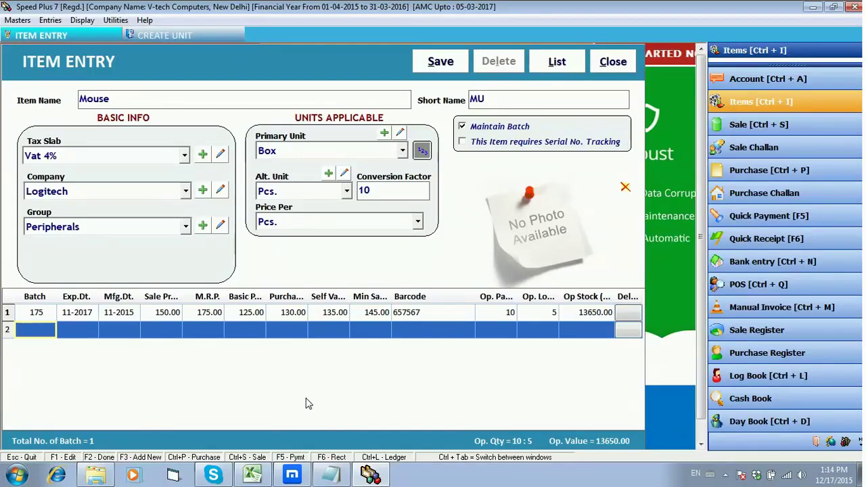
Add a second mouse batch 180 with expiry date 12-2017 and manufacturing date 12-2015.
text(180)
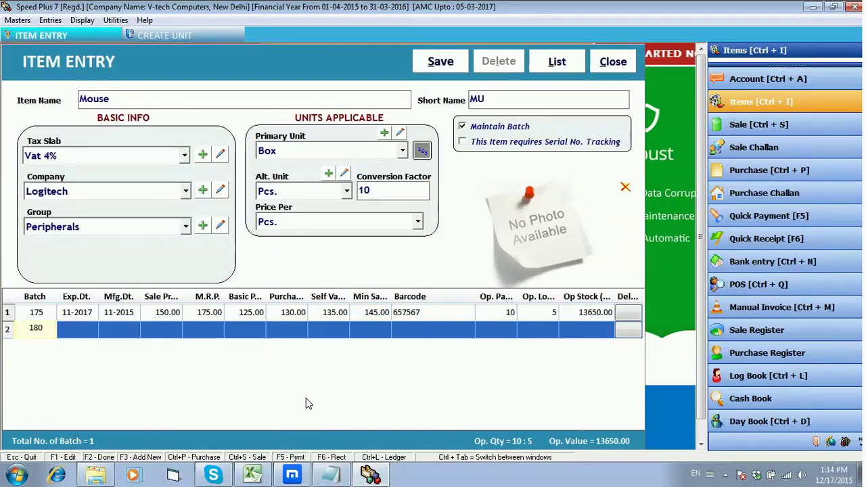
key(Return)
text(12)
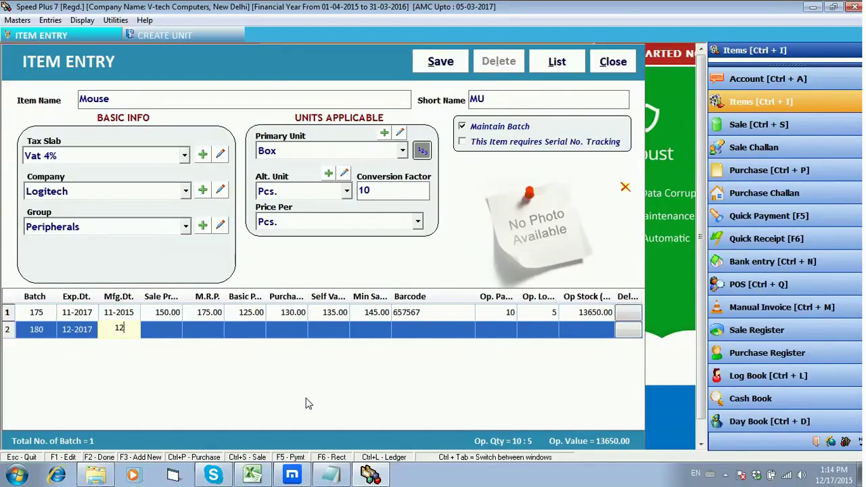
text(-2015)
key(Return)
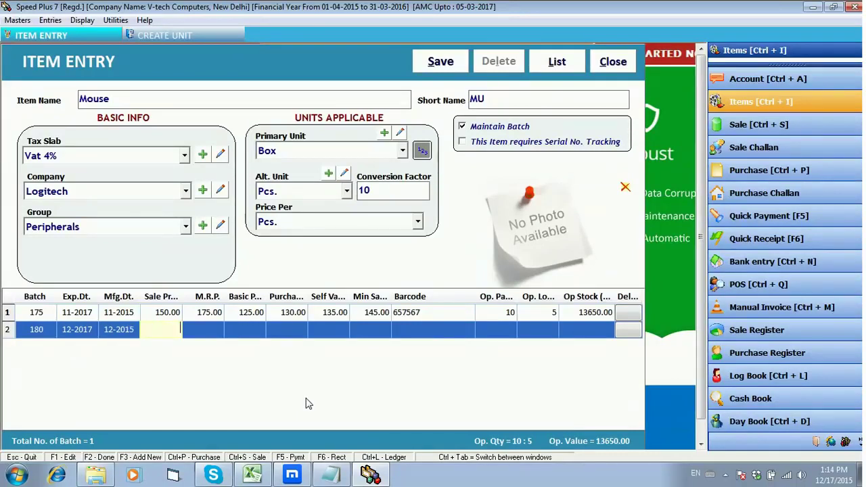
Set batch 180's sale price to 160 and M.R.P. to 180.
text(160)
key(Return)
text(180)
key(Return)
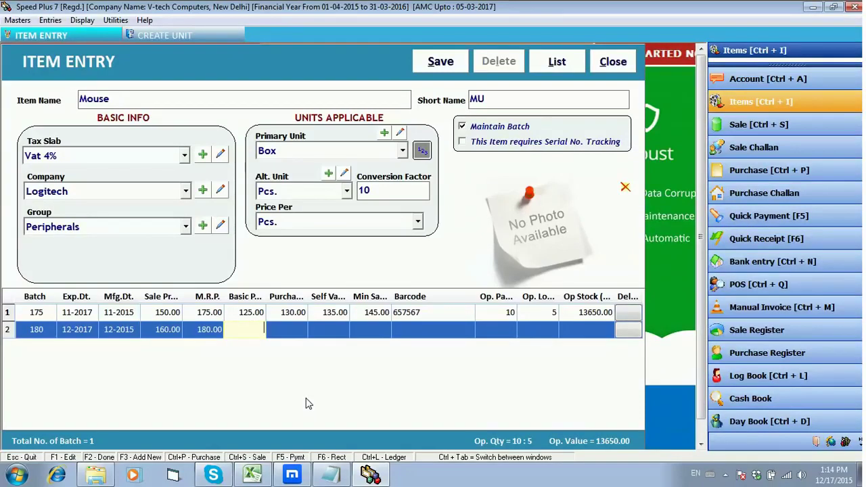
Set batch 180's basic price to 140, purchase price to 145, self value to 150 and minimum sale price to 155.
text(140)
key(Return)
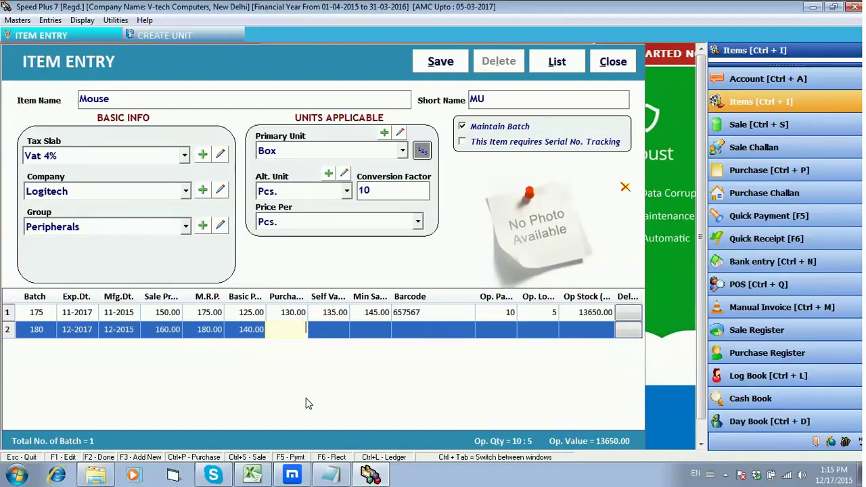
text(145)
key(Return)
text(150)
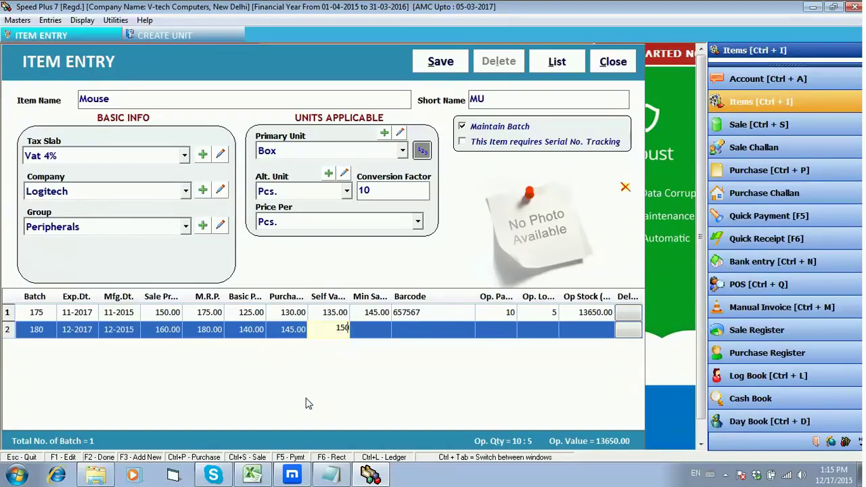
key(Return)
text(155)
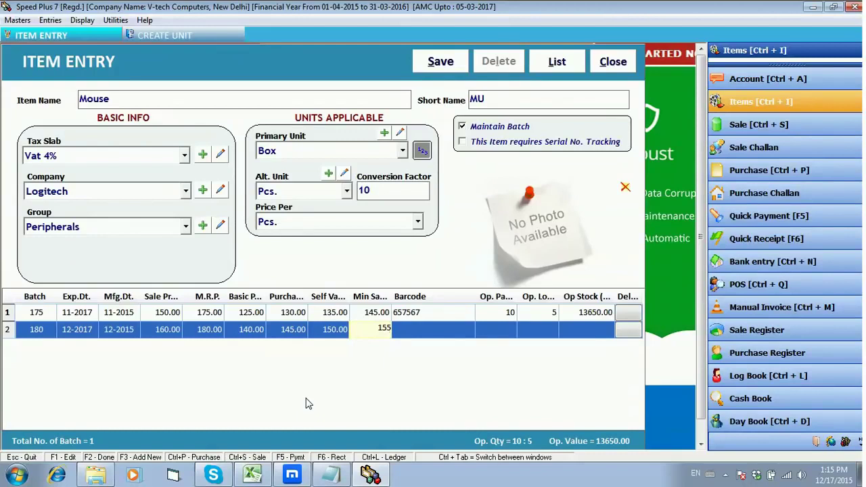
key(Return)
Enter barcode 768767 for batch 180 with an opening stock of 6 packs and no loose pieces.
text(768767)
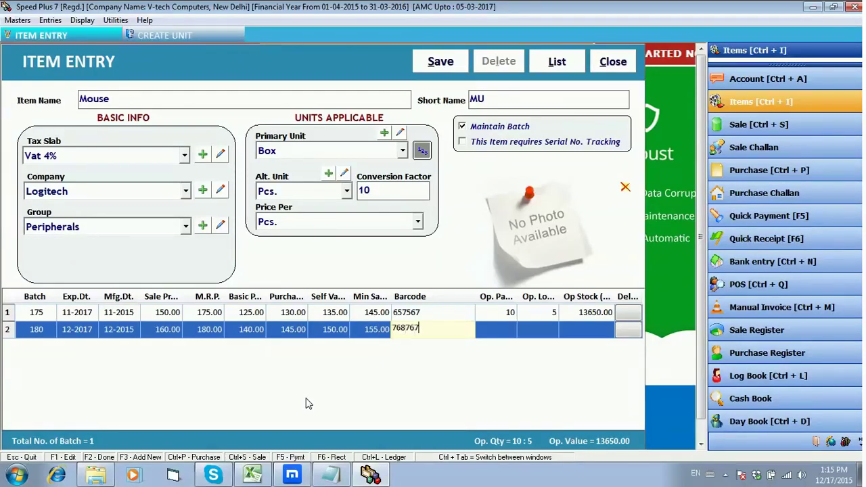
key(Return)
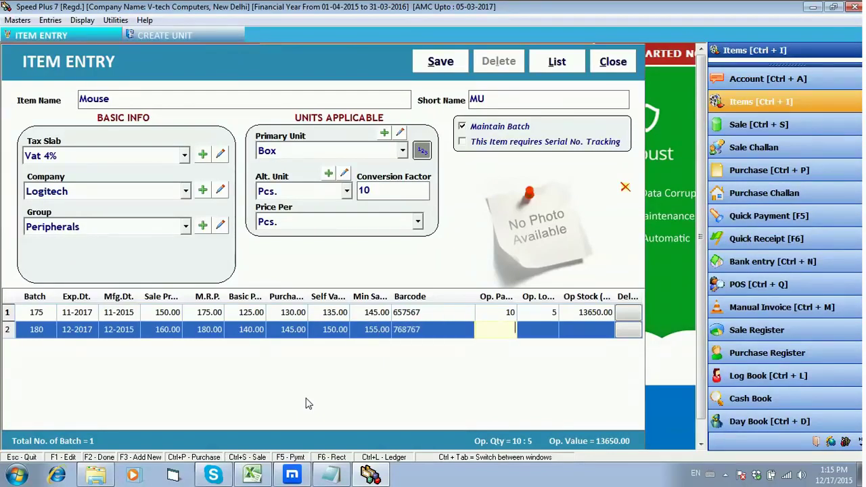
text(6)
key(Return)
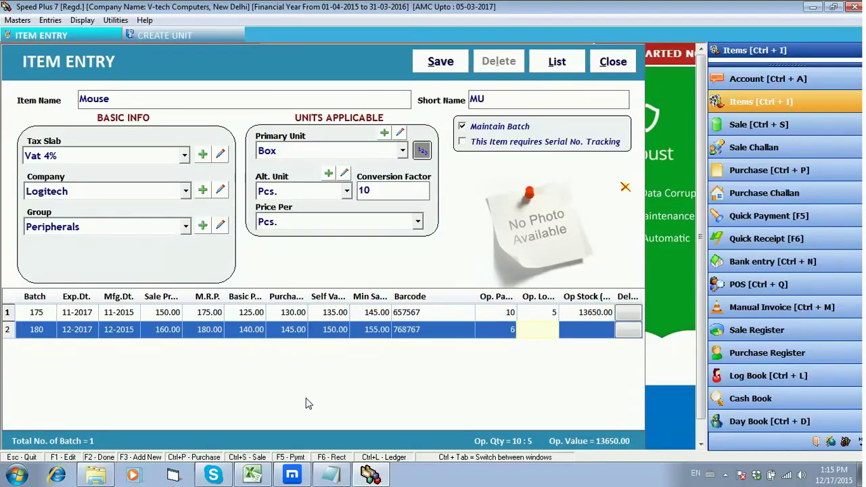
key(Return)
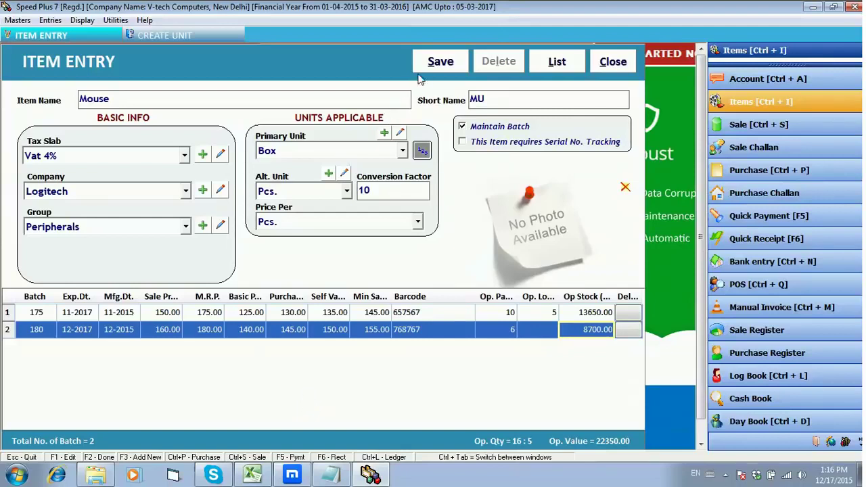
Save the Mouse item and close both the item entry and the unit creation forms.
click(436, 62)
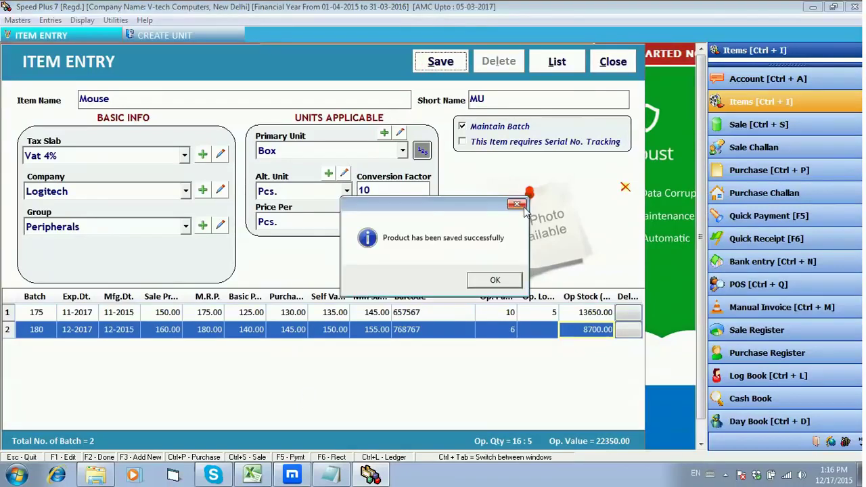
click(516, 278)
click(619, 60)
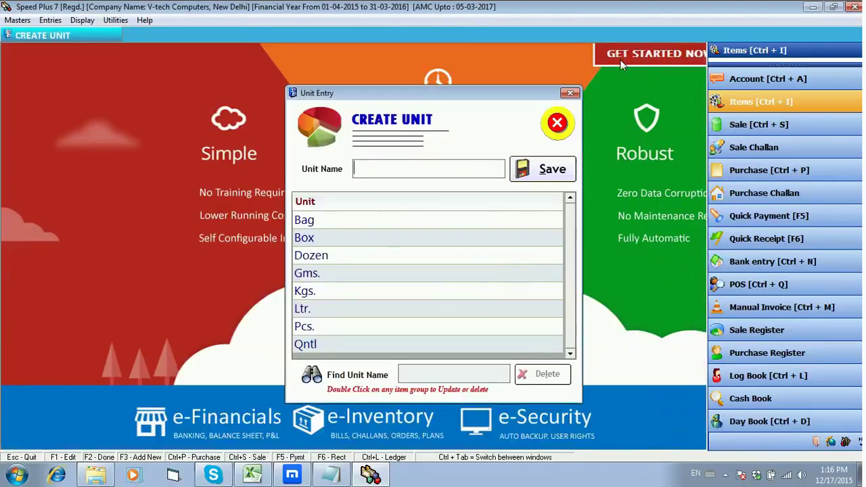
click(557, 123)
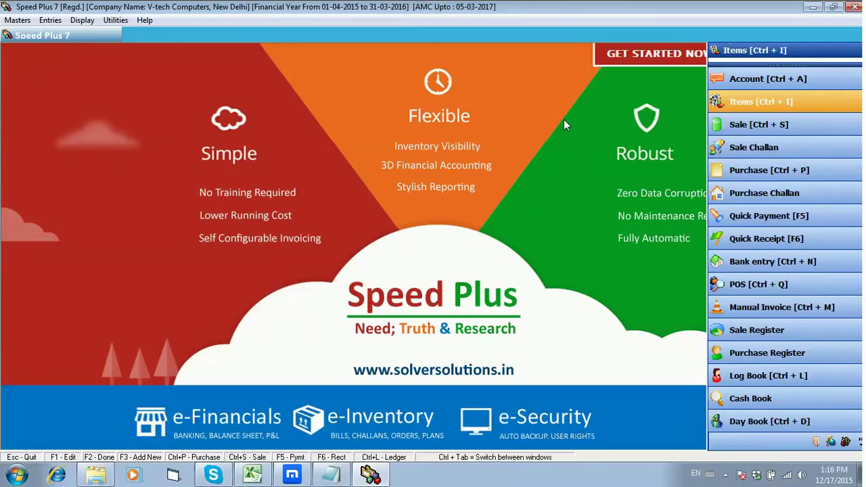
click(726, 476)
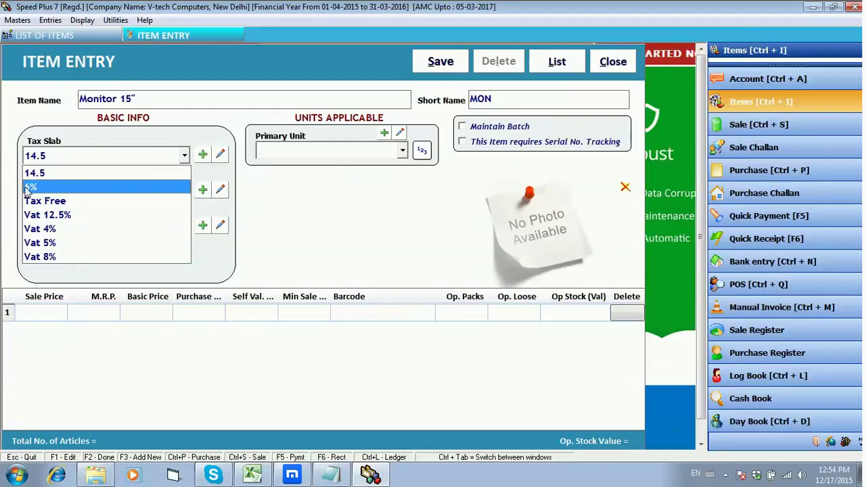
Choose Vat 4% as the tax slab for the Monitor 15" item.
key(Down)
key(Down)
key(Down)
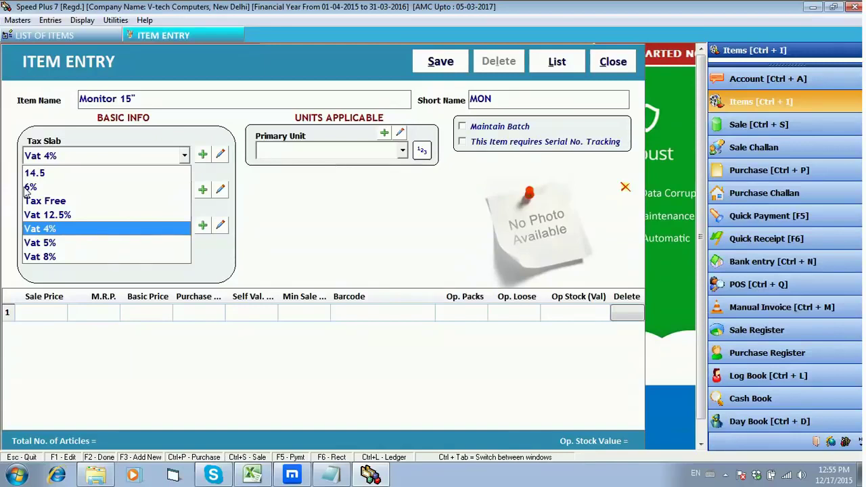
key(Return)
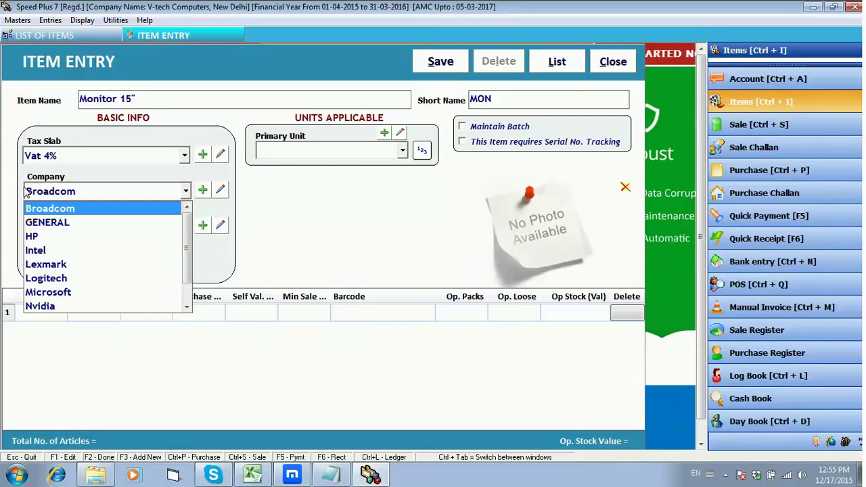
Choose HP as the company for the Monitor 15" item.
key(Down)
key(Down)
key(Down)
key(Up)
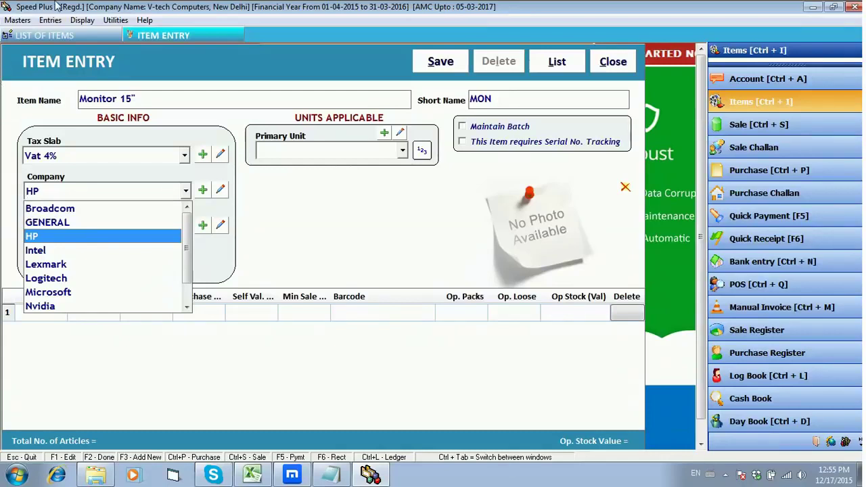
key(Return)
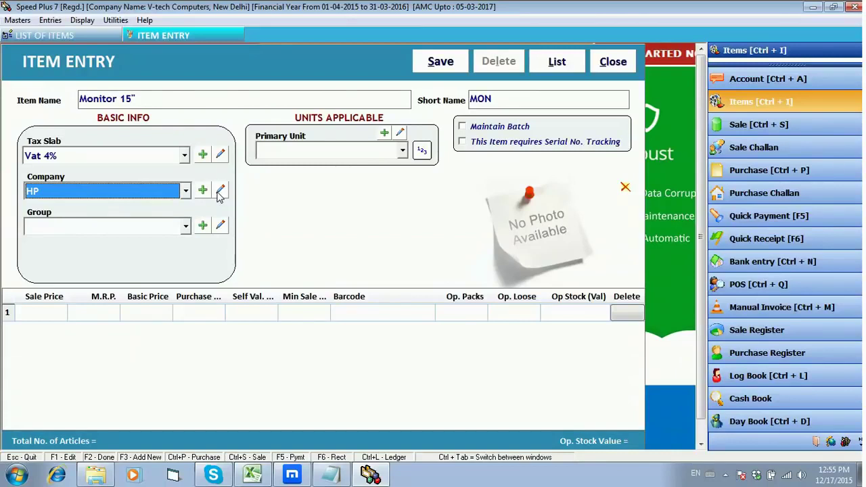
Look at the form for adding an item company, close it, and open the selected HP company for editing.
click(202, 190)
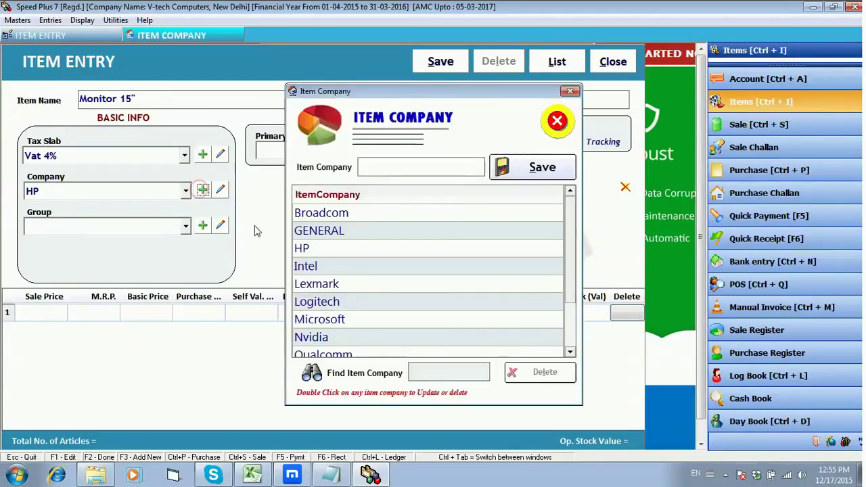
click(565, 127)
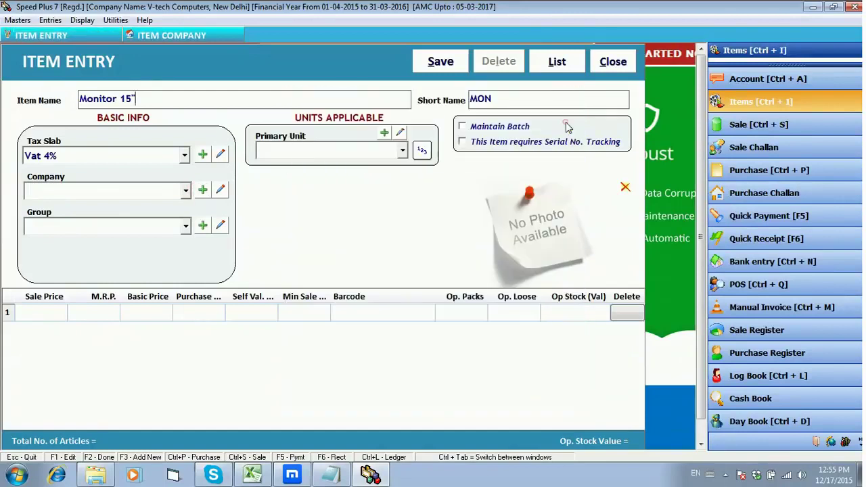
click(106, 237)
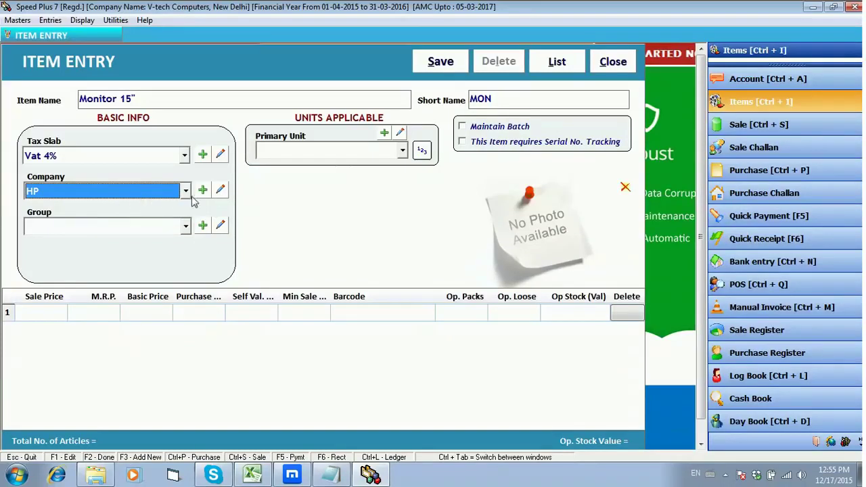
click(220, 189)
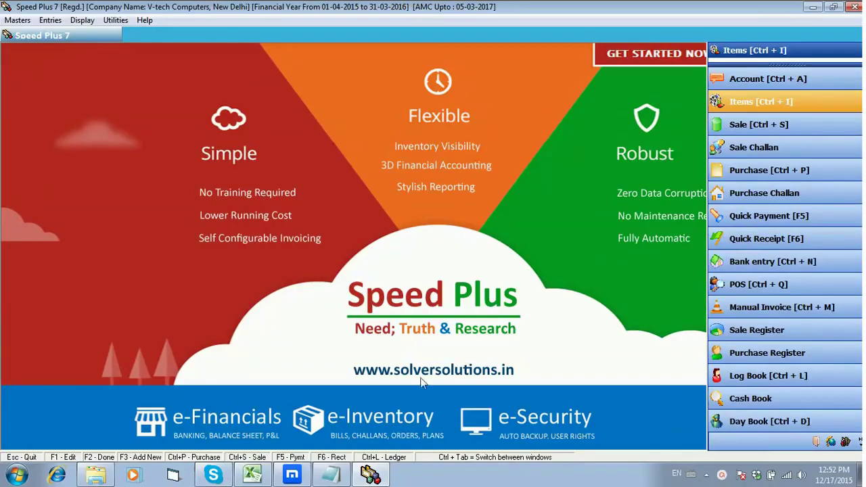
Open the item list and start a new item named Monitor 15" with short name MON.
click(24, 22)
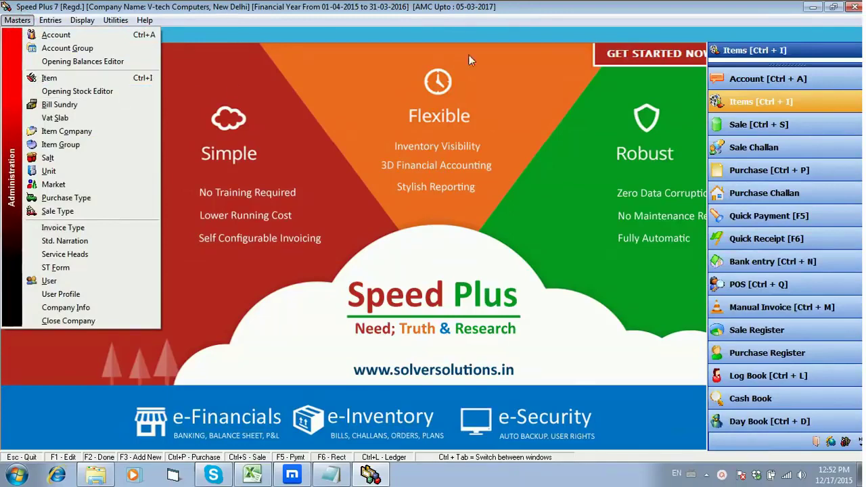
click(756, 105)
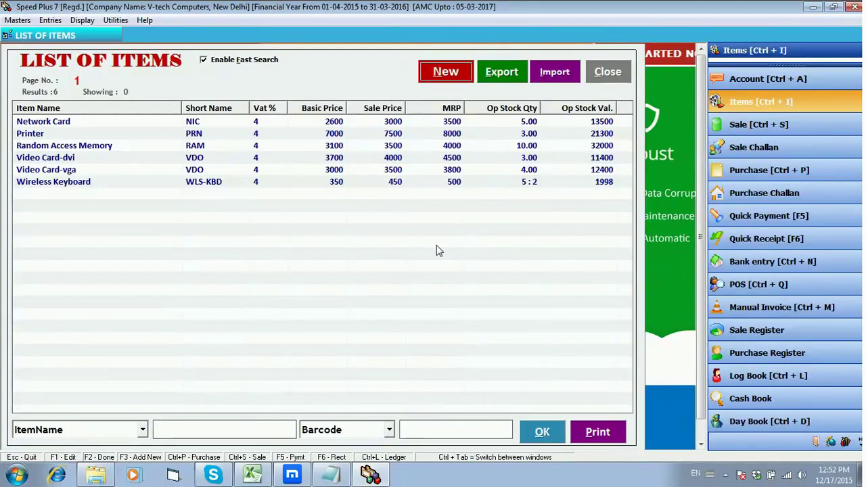
click(460, 76)
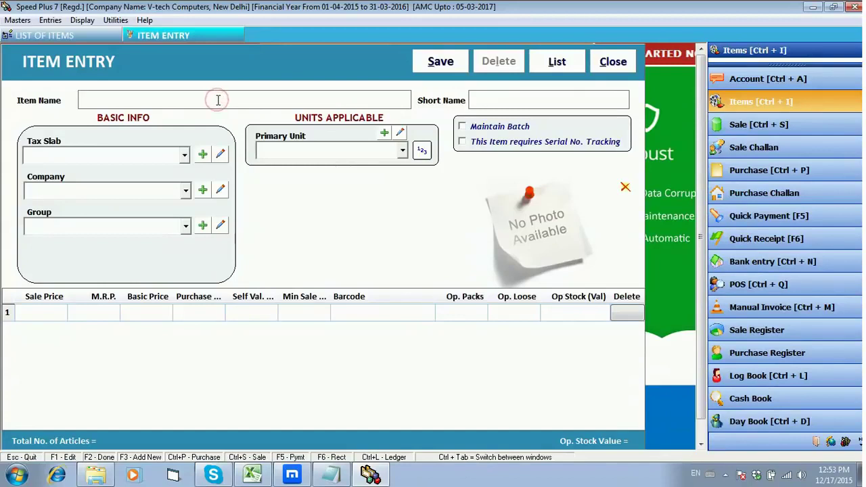
text(Monitor 15")
key(Tab)
text(MON)
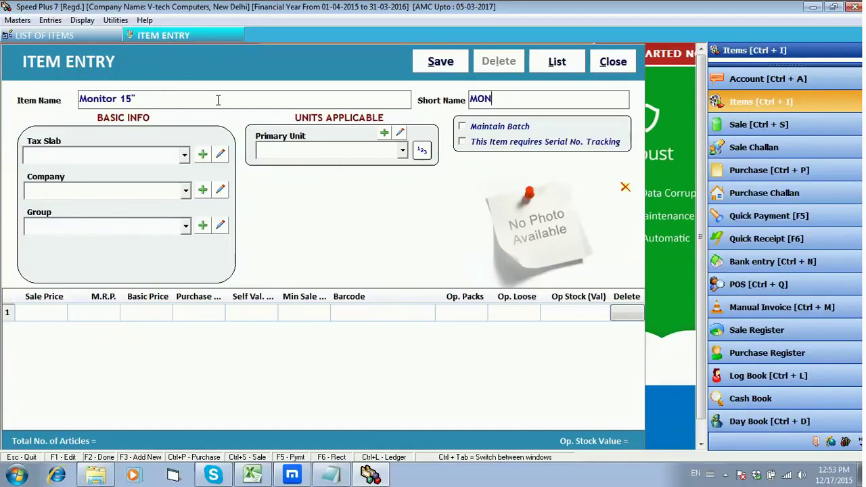
key(Return)
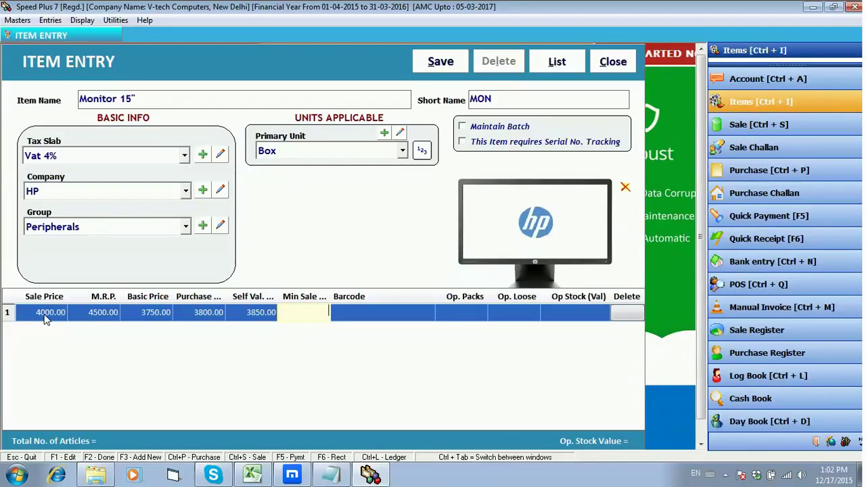
Set the monitor's minimum sale price to 3975 and its barcode to 547578698.
text(75)
key(Return)
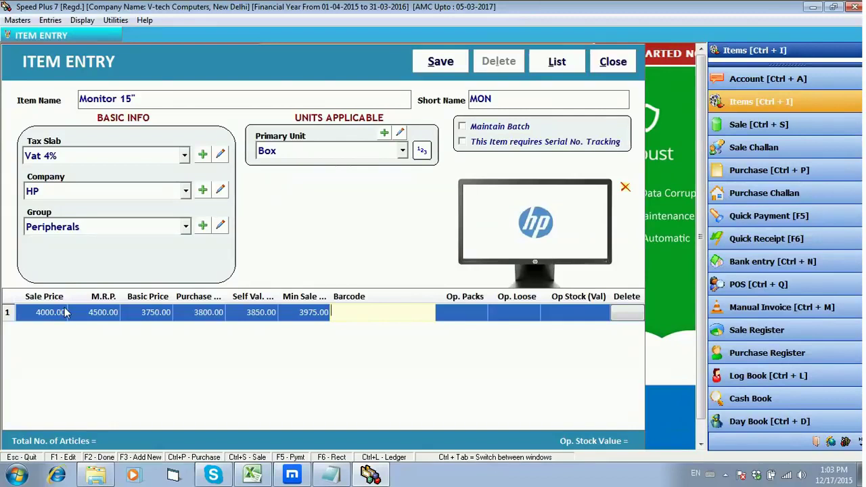
text(547578698)
key(Return)
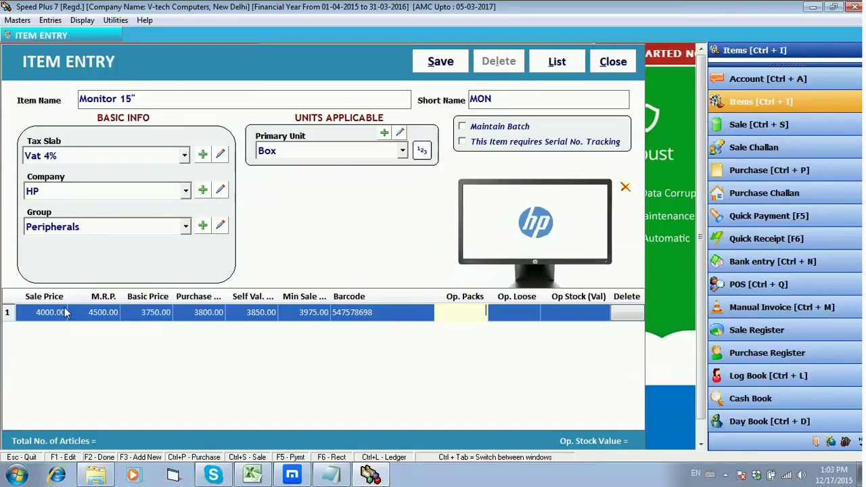
Set the monitor's opening packs to 10, leave opening loose empty, accept the opening stock value, and save the item.
text(10)
key(Return)
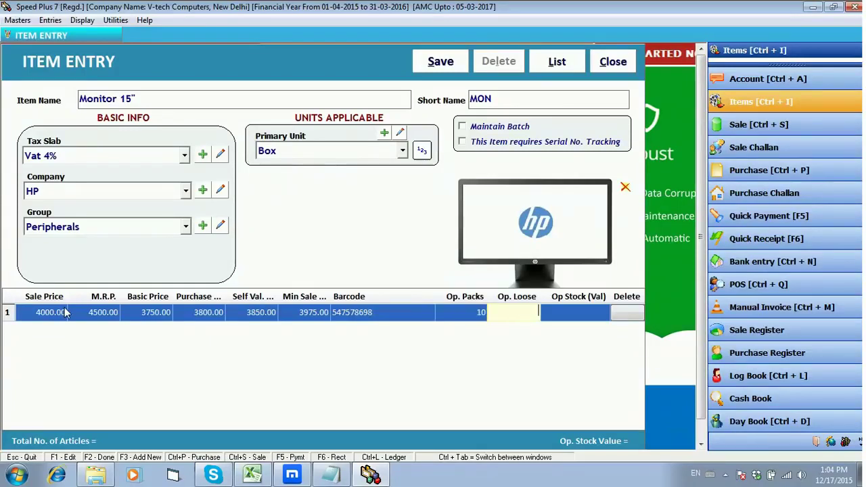
key(Return)
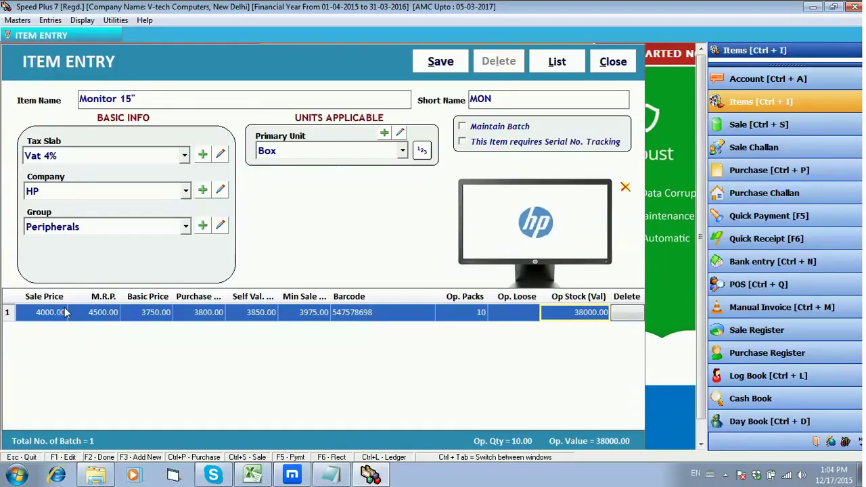
key(Return)
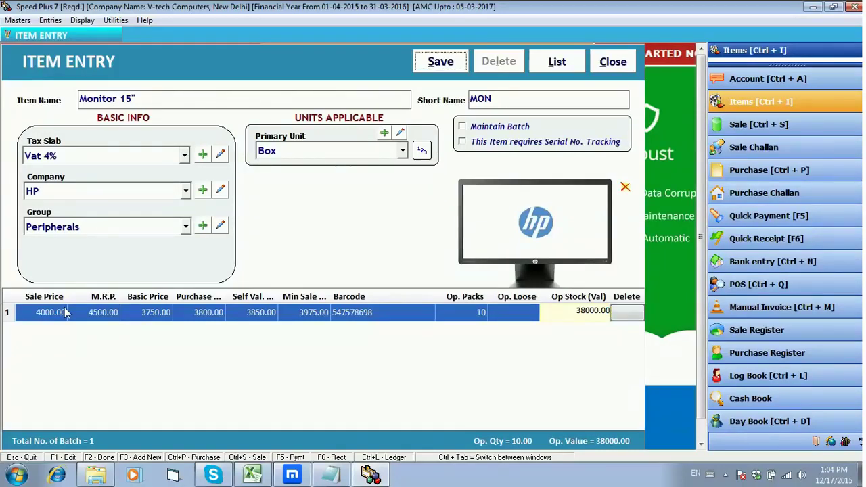
key(Return)
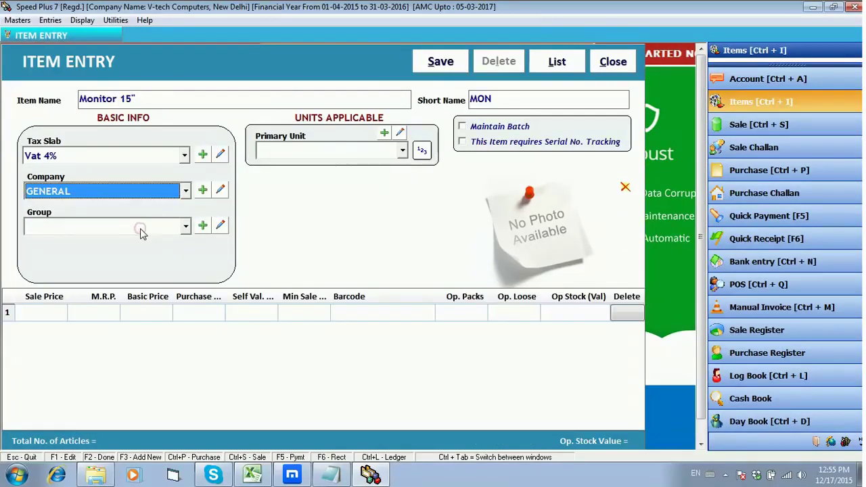
Choose HP as the company for the Monitor 15" item and open its group choices.
click(146, 191)
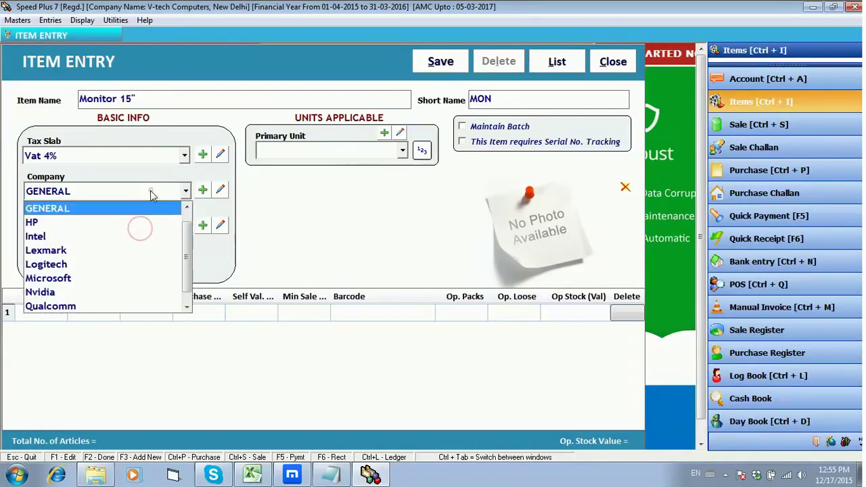
click(150, 232)
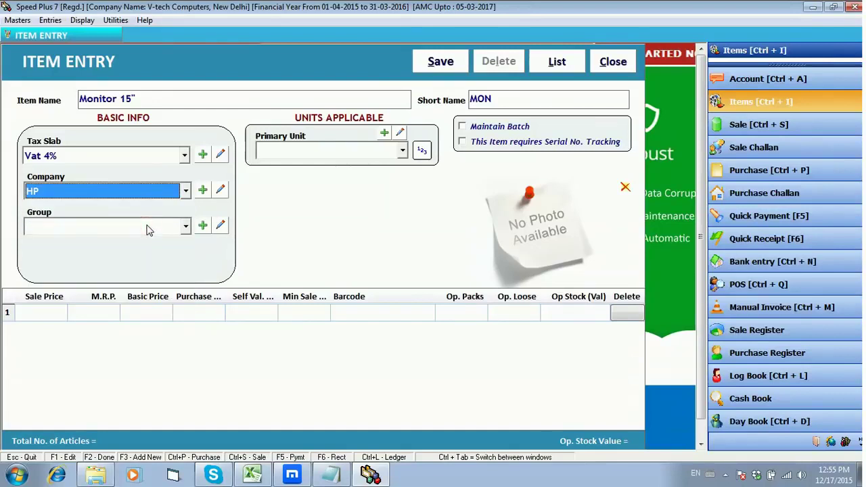
click(147, 228)
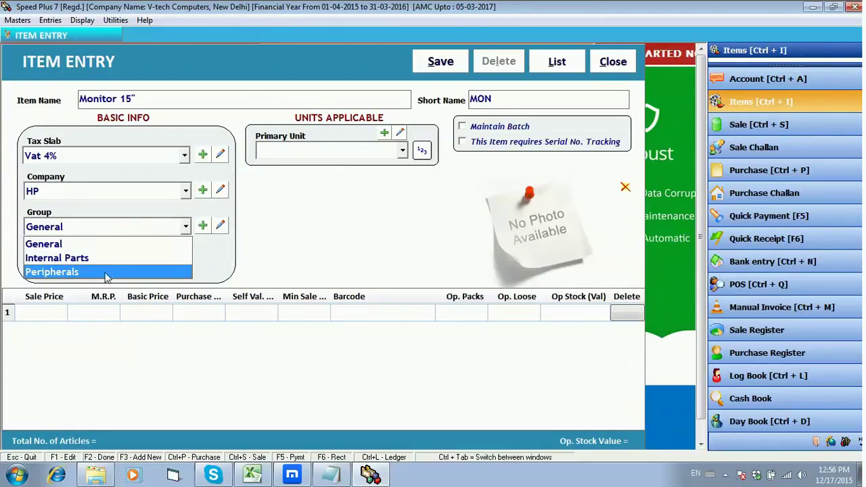
Look at the form for adding an item group, close it, and choose Peripherals as the monitor's group.
click(202, 232)
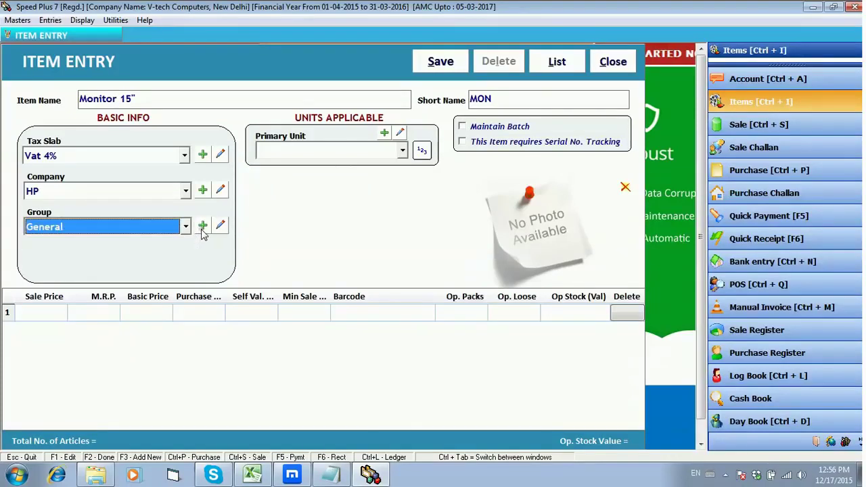
click(202, 226)
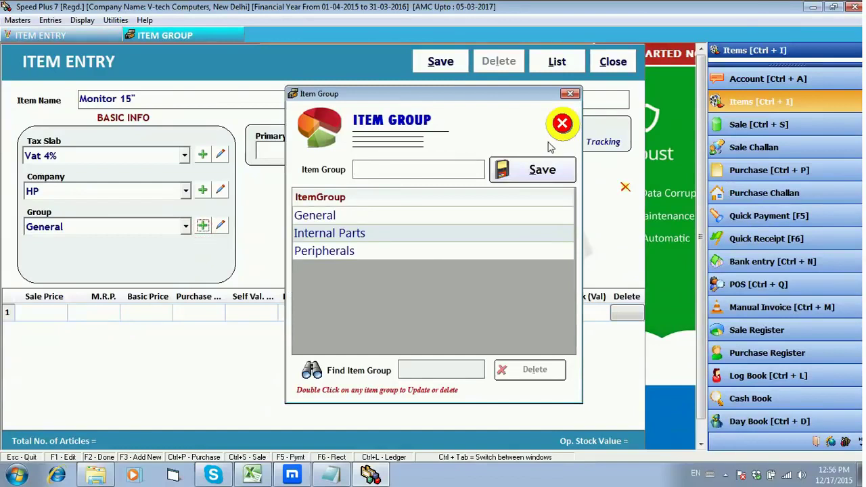
click(562, 123)
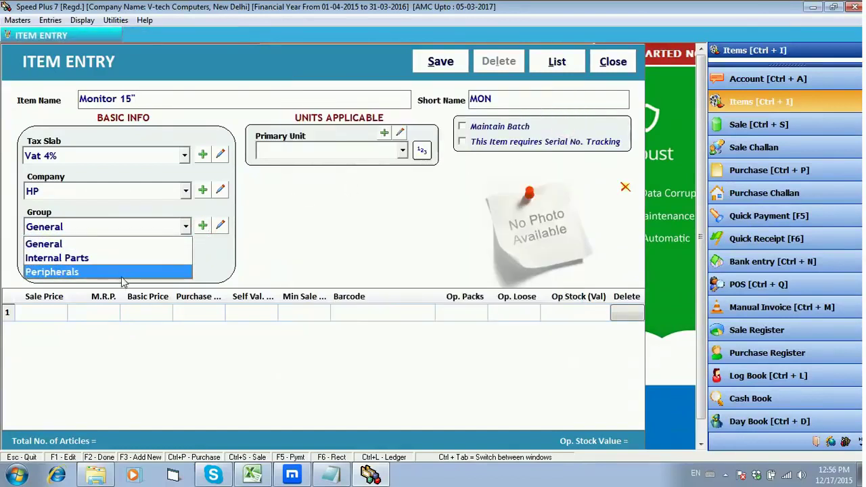
click(123, 272)
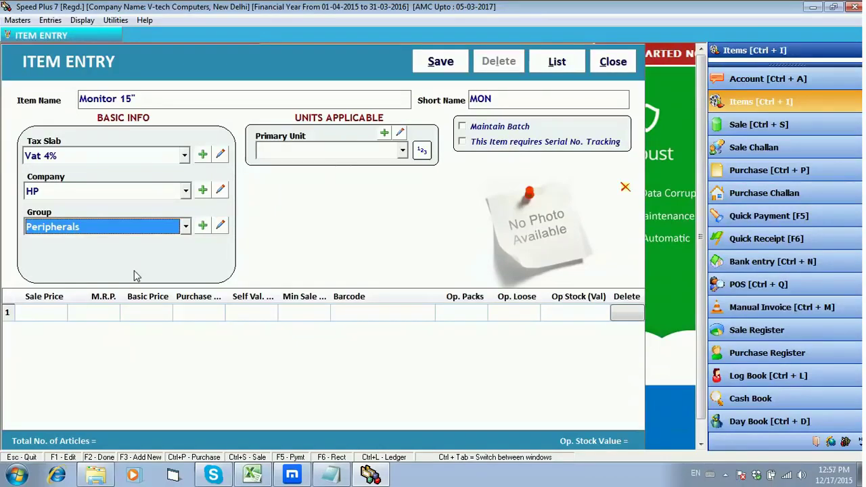
Set the monitor's primary unit to Box.
key(Return)
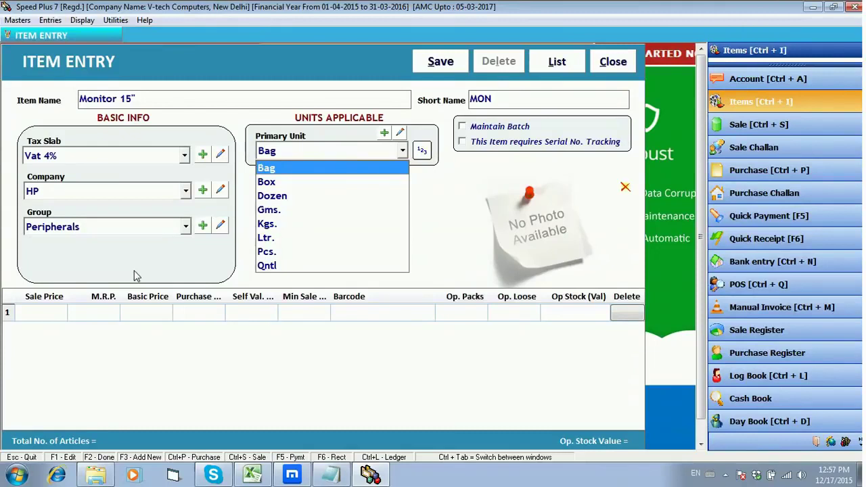
key(Down)
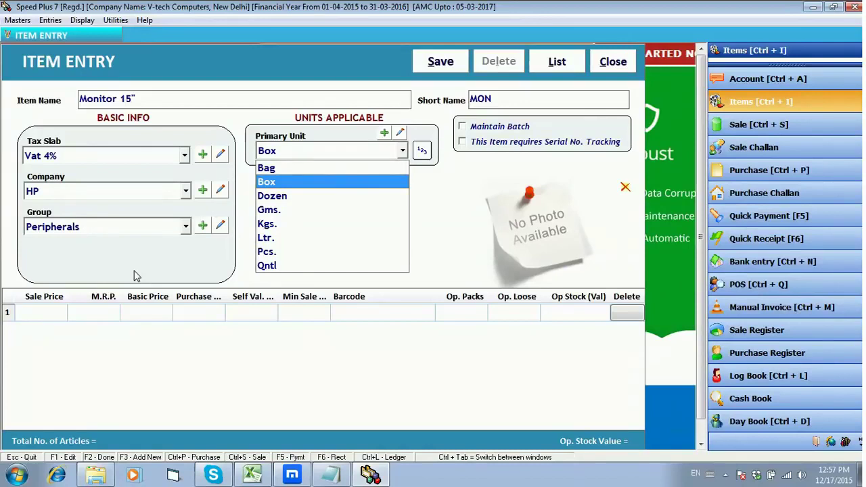
key(Return)
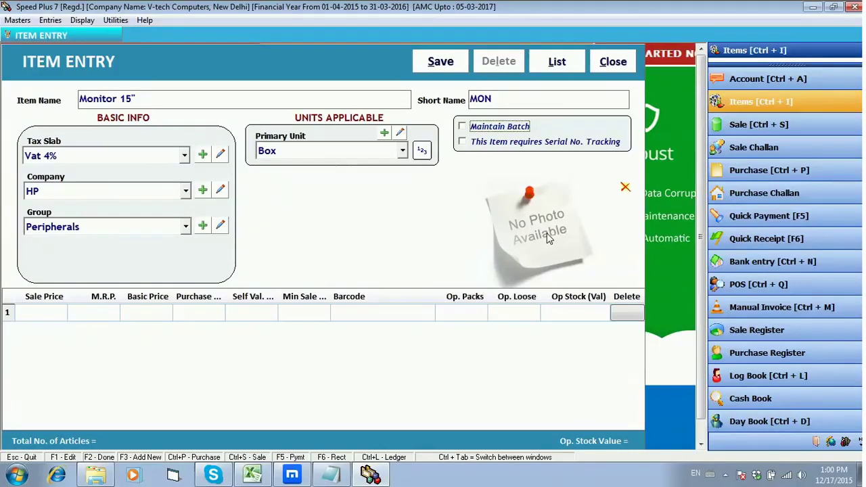
Add the HP monitor JPEG image from the Desktop as the item's photo.
click(547, 232)
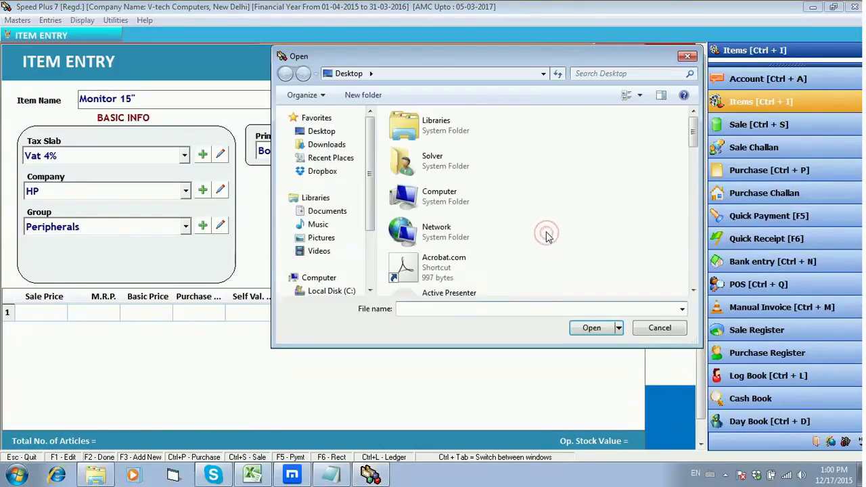
drag(689, 135, 706, 287)
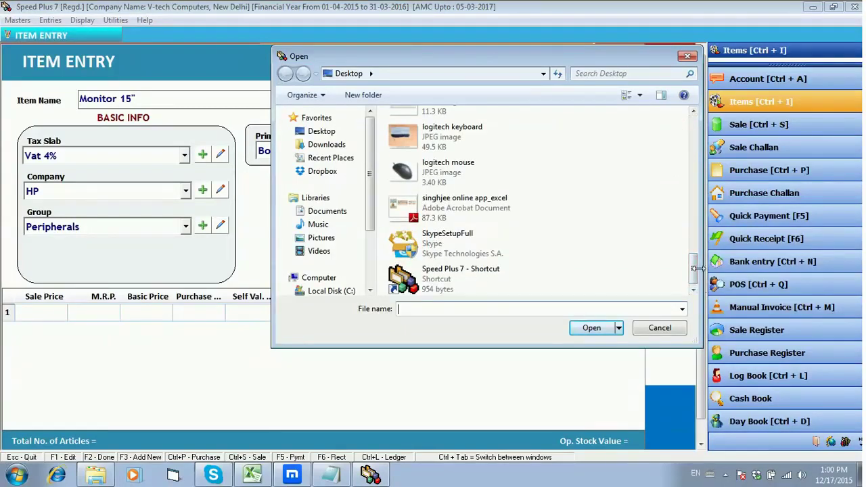
drag(693, 275, 692, 244)
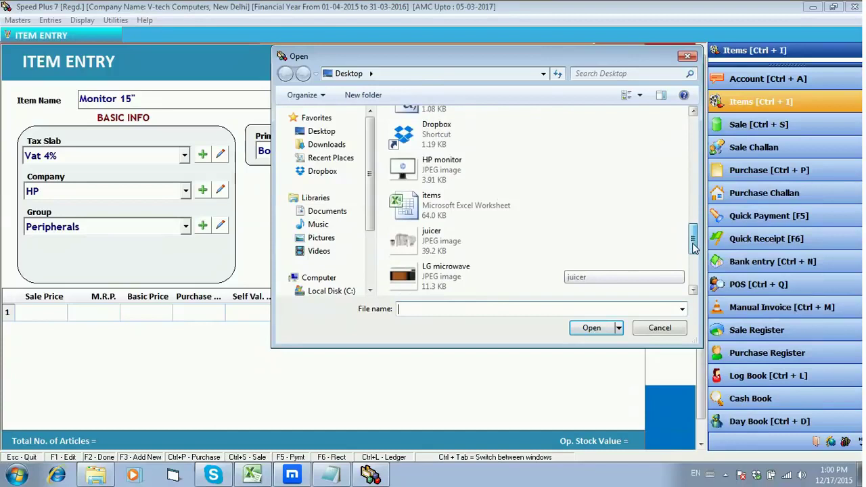
double_click(441, 164)
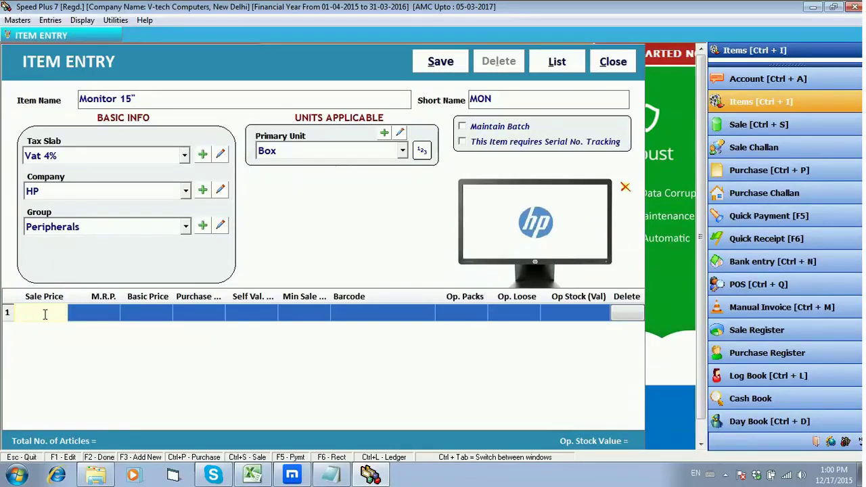
Set the monitor's sale price to 4000, M.R.P. to 4500, basic price to 3750, purchase price to 3800 and self value to 3850.
text(000)
key(Return)
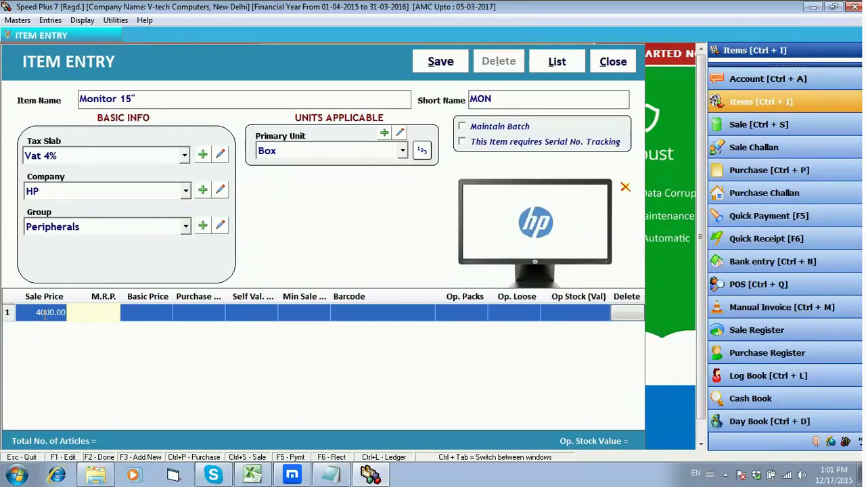
text(4500)
key(Return)
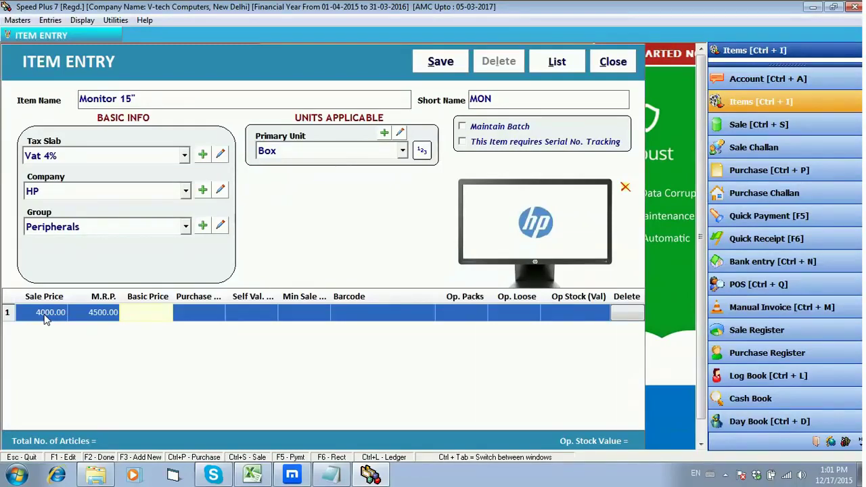
text(3750)
key(Return)
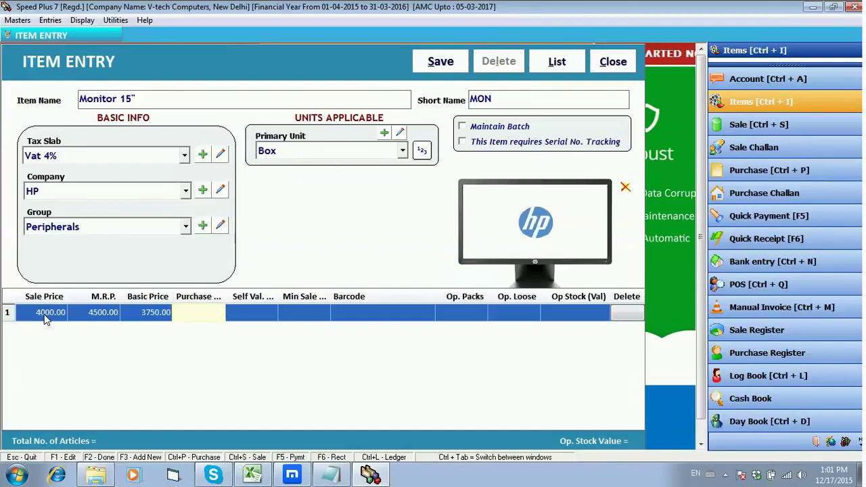
text(3800)
key(Return)
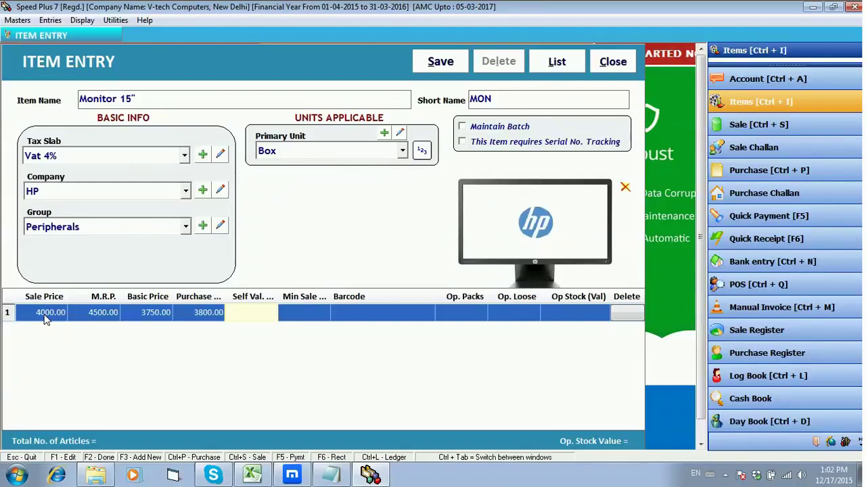
text(3850)
key(Return)
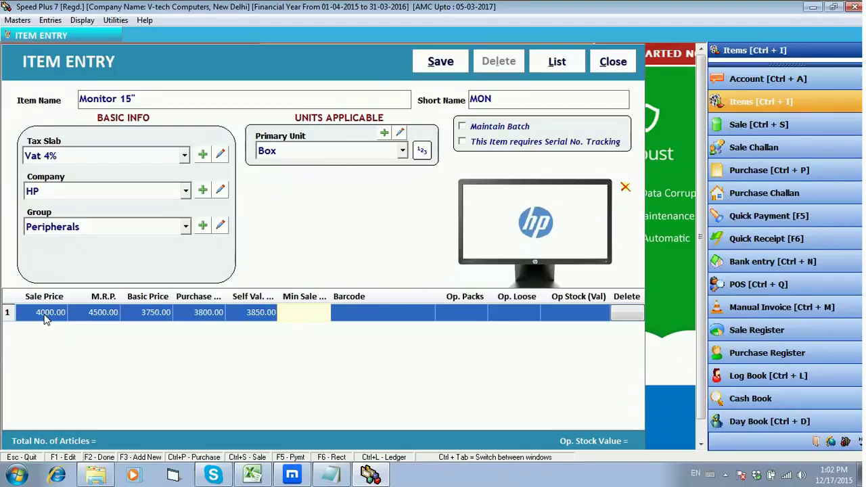